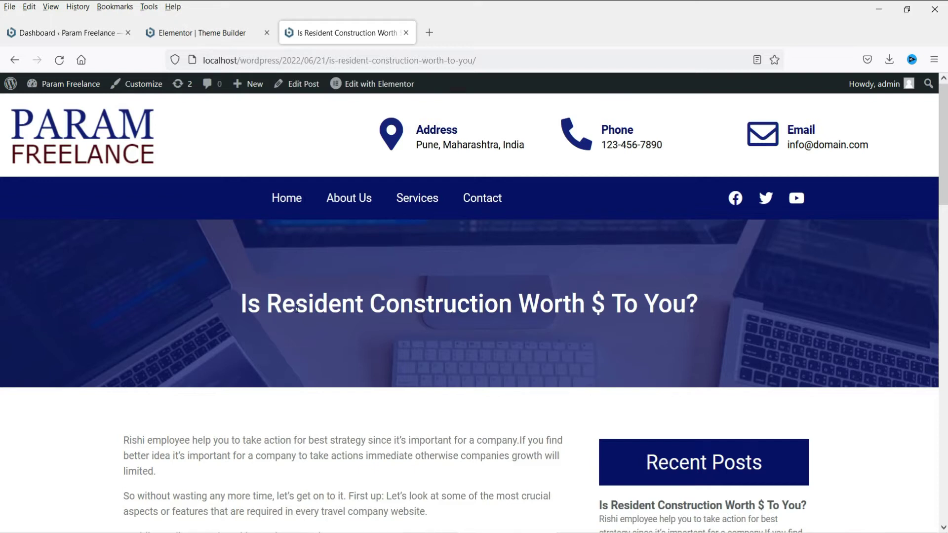
Scroll down and back up through the styled single blog post to review it
{"action": "scroll", "coordinate": [294, 297], "scroll_direction": "down", "scroll_amount": 4}
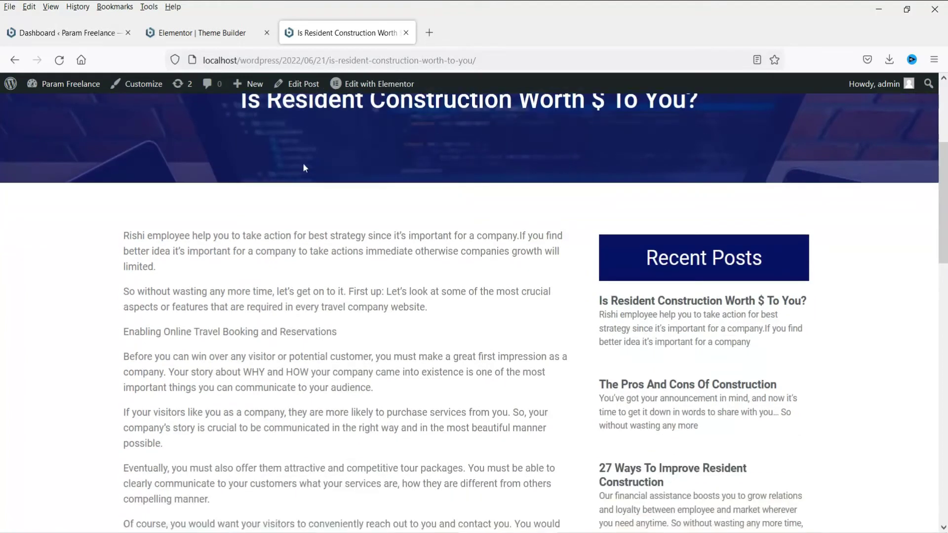
{"action": "scroll", "coordinate": [525, 148], "scroll_direction": "down", "scroll_amount": 5}
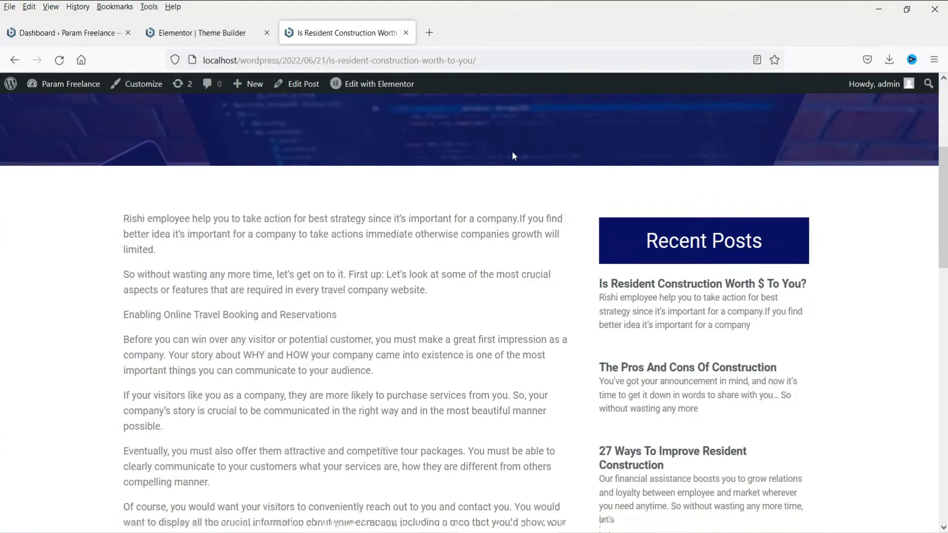
{"action": "scroll", "coordinate": [886, 221], "scroll_direction": "down", "scroll_amount": 4}
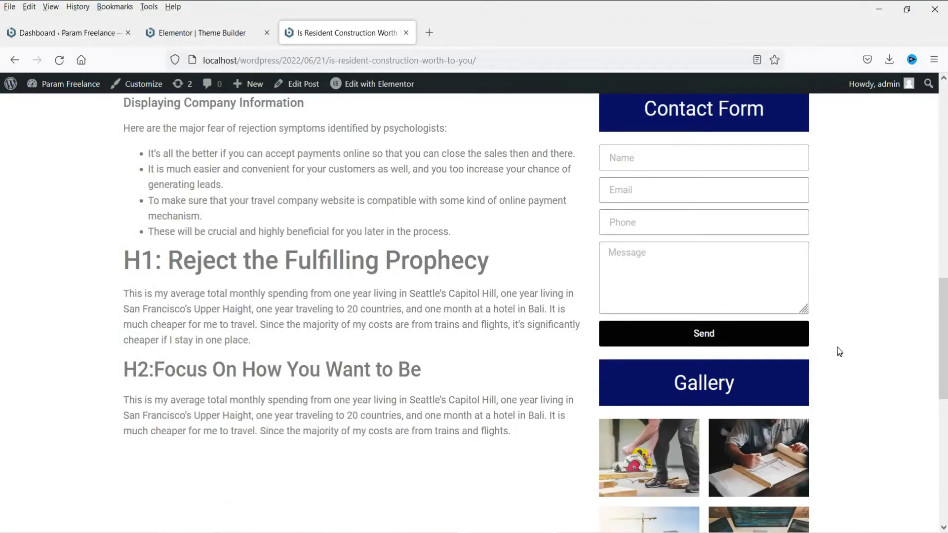
{"action": "scroll", "coordinate": [224, 314], "scroll_direction": "up", "scroll_amount": 4}
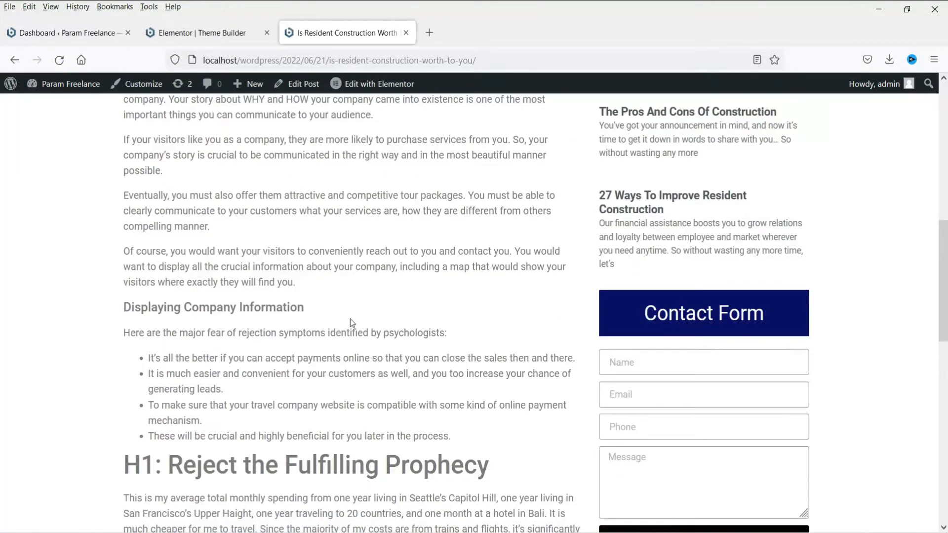
{"action": "scroll", "coordinate": [352, 322], "scroll_direction": "up", "scroll_amount": 5}
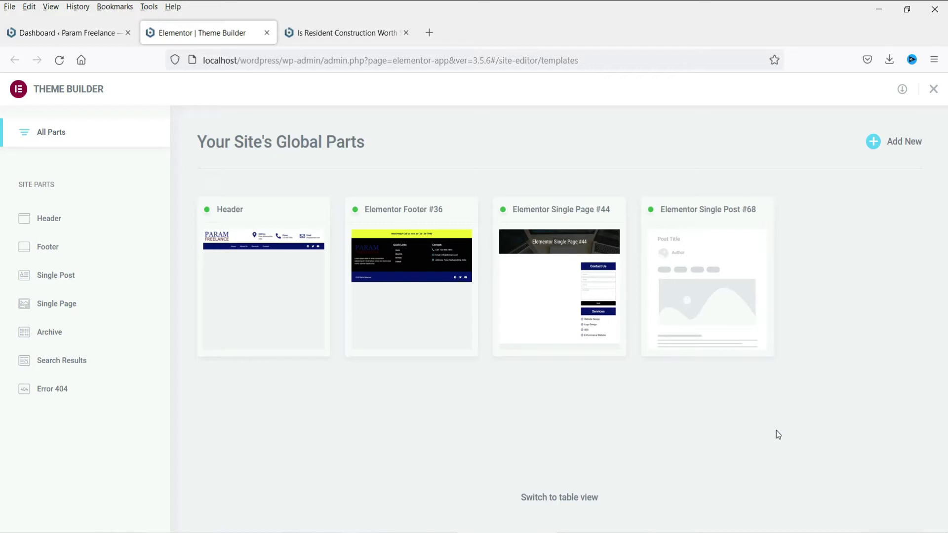
Create a new page titled 'Blog' and publish it
{"action": "left_click", "coordinate": [64, 33]}
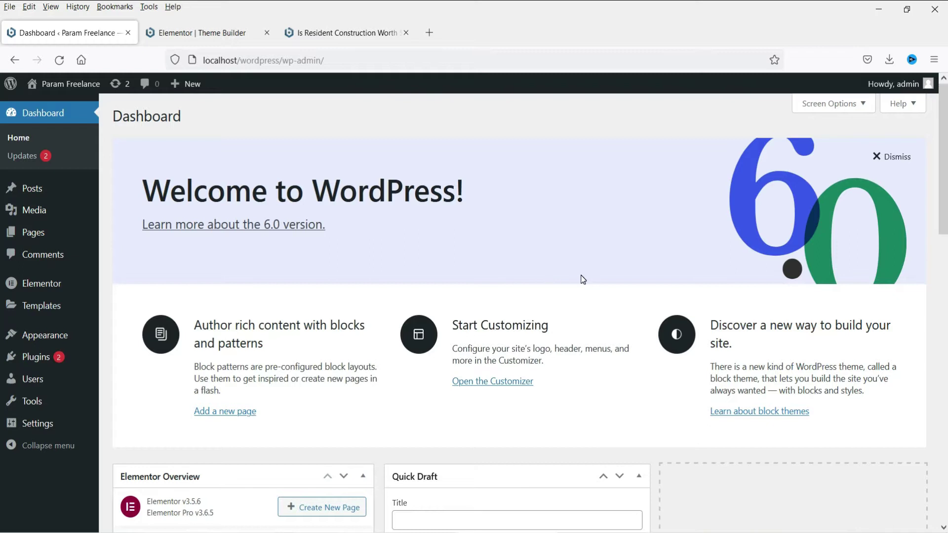
{"action": "mouse_move", "coordinate": [62, 92]}
{"action": "mouse_move", "coordinate": [39, 230]}
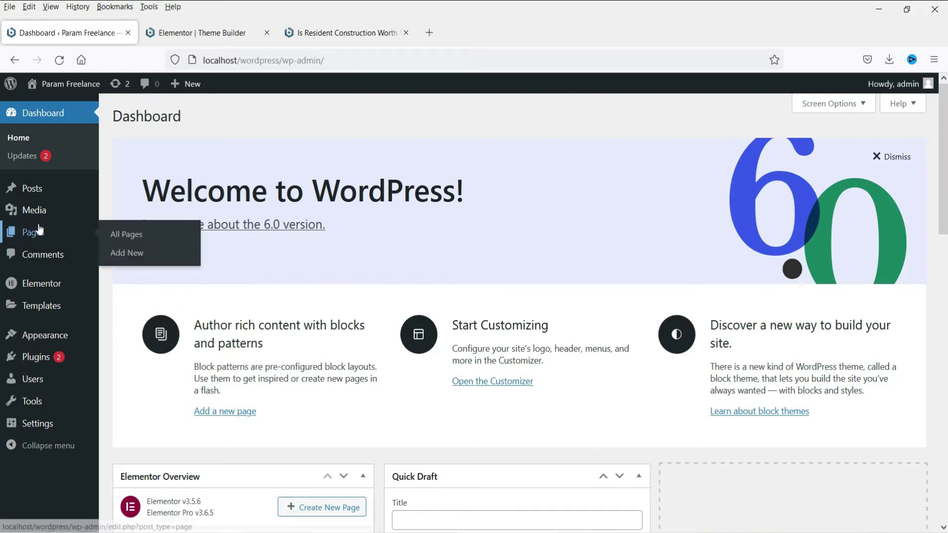
{"action": "left_click", "coordinate": [130, 253]}
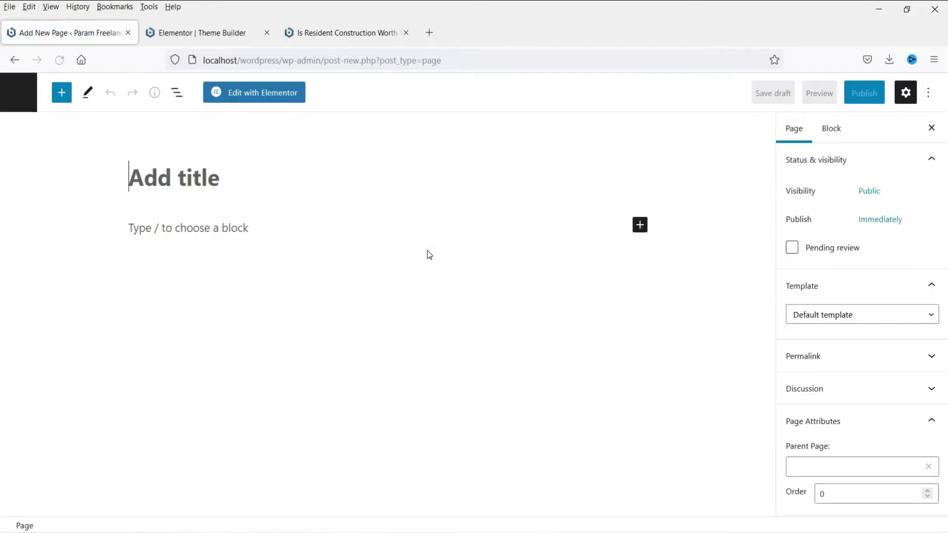
{"action": "type", "text": "Blog"}
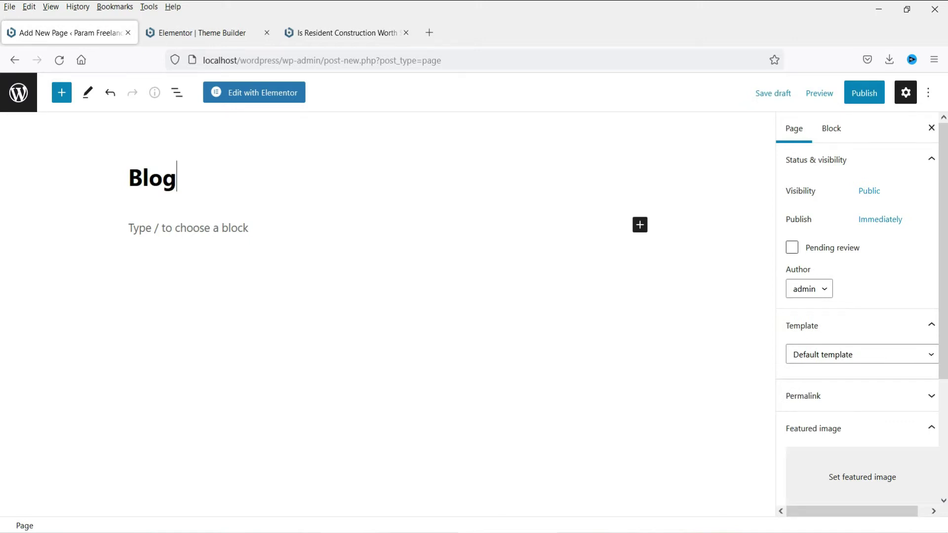
{"action": "left_click", "coordinate": [864, 94]}
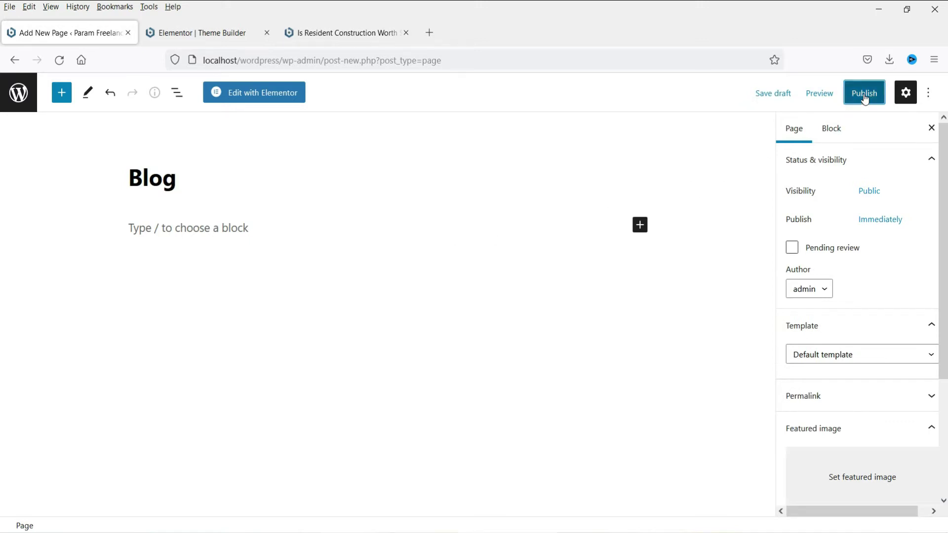
{"action": "left_click", "coordinate": [834, 94]}
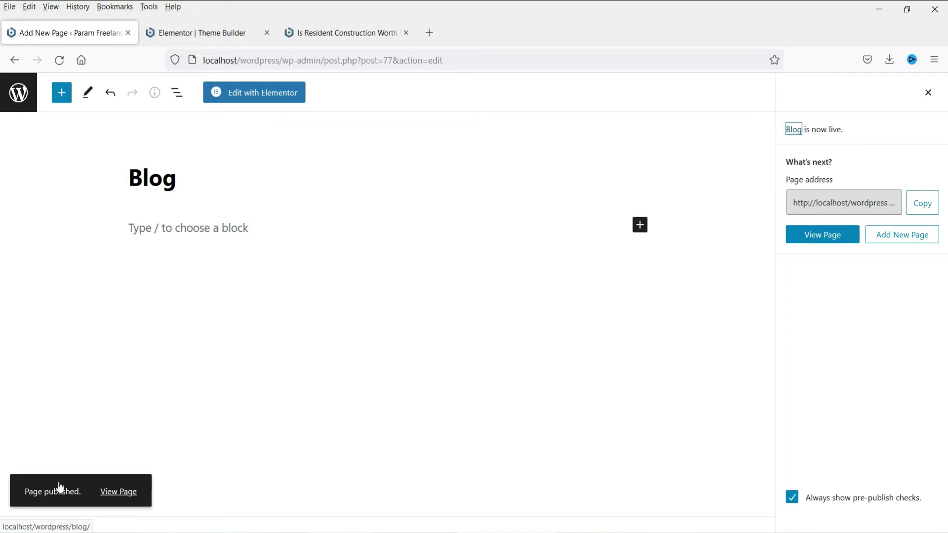
View the published Blog page in a new tab, then return to the pages list
{"action": "left_click", "coordinate": [115, 493]}
{"action": "right_click", "coordinate": [115, 493]}
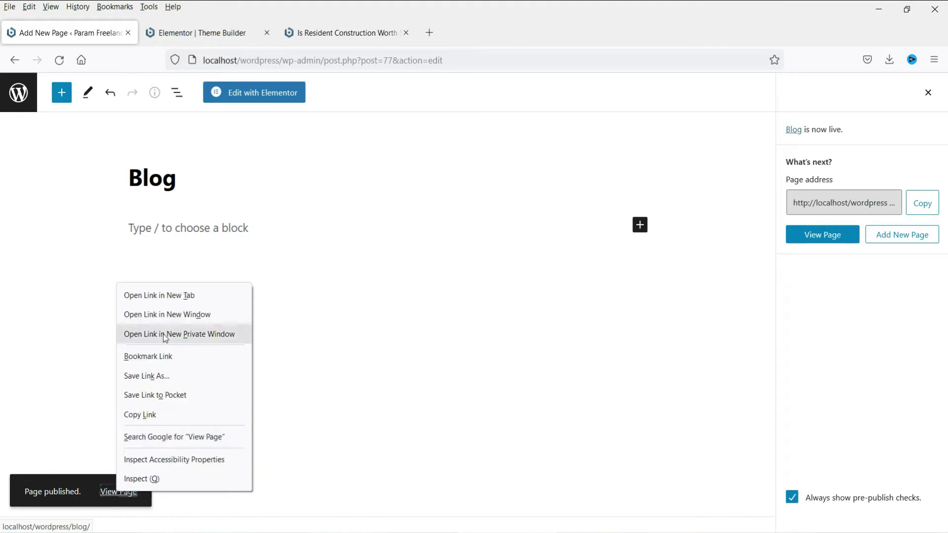
{"action": "left_click", "coordinate": [182, 296]}
{"action": "left_click", "coordinate": [230, 24]}
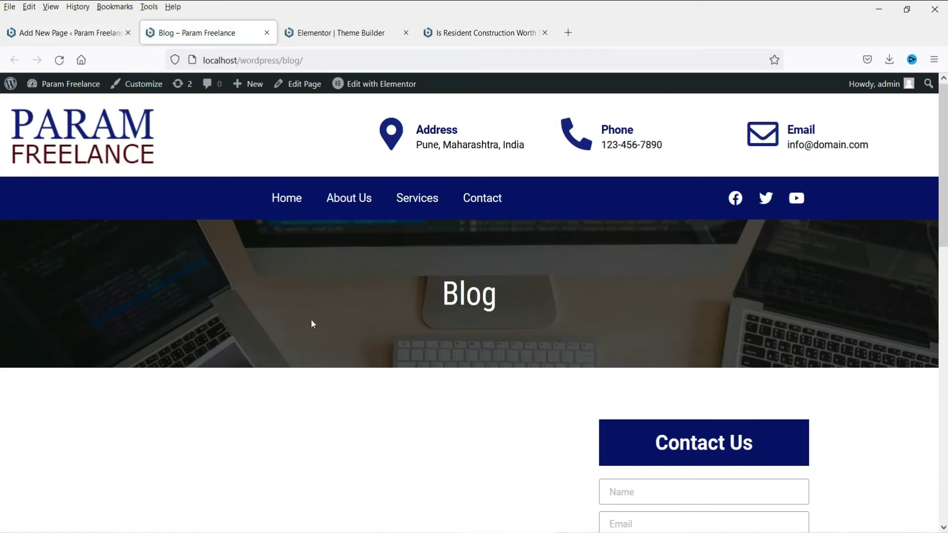
{"action": "left_click", "coordinate": [52, 31]}
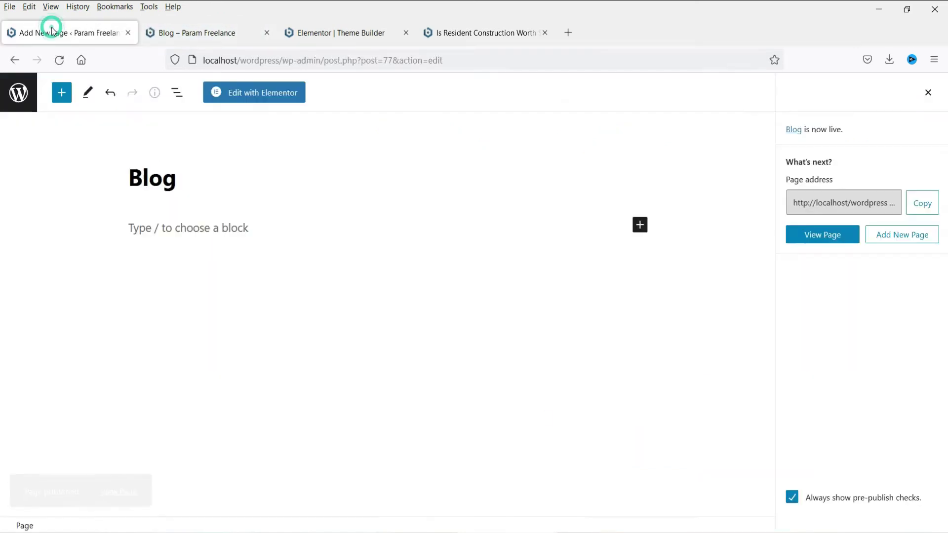
{"action": "left_click", "coordinate": [19, 95]}
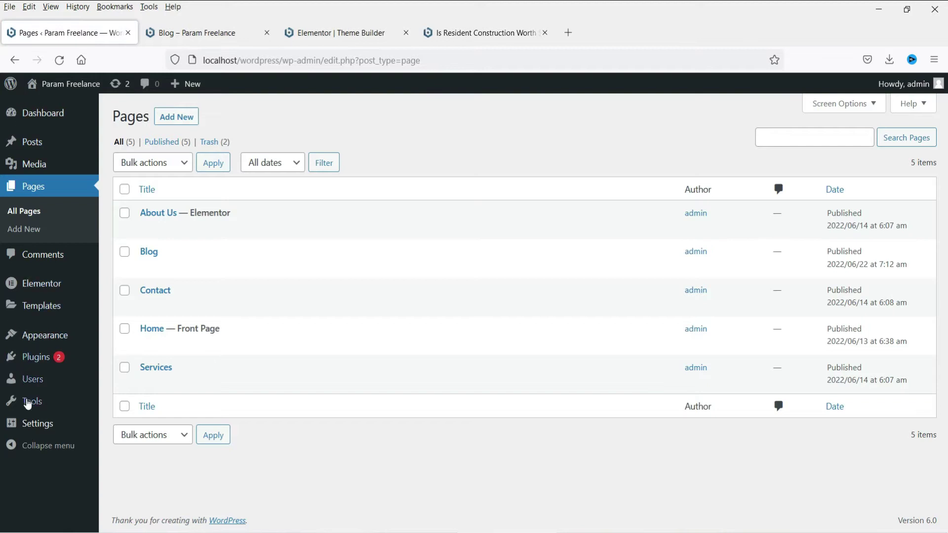
In Reading settings, set the Posts page to Blog and save the changes
{"action": "mouse_move", "coordinate": [34, 426]}
{"action": "left_click", "coordinate": [125, 395]}
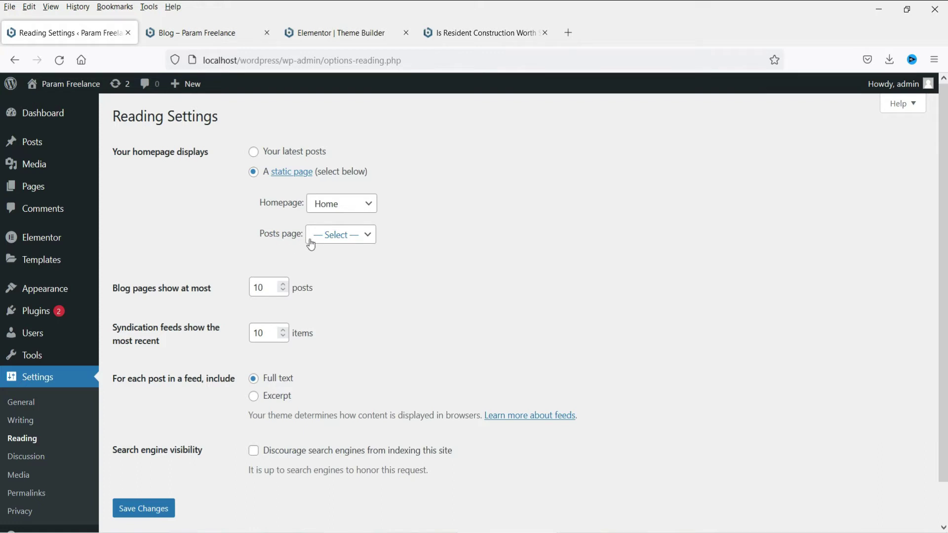
{"action": "left_click", "coordinate": [332, 236]}
{"action": "left_click", "coordinate": [345, 294]}
{"action": "left_click", "coordinate": [153, 511]}
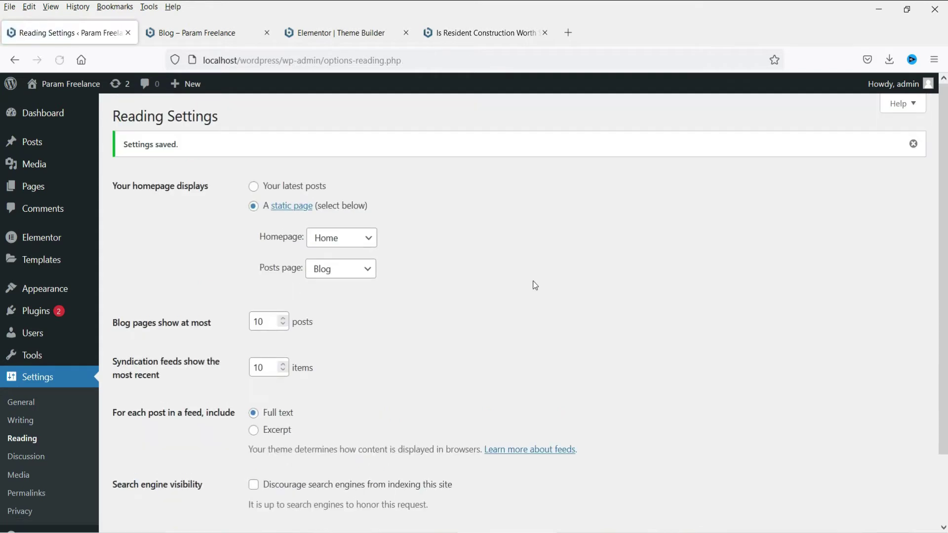
{"action": "left_click", "coordinate": [197, 32]}
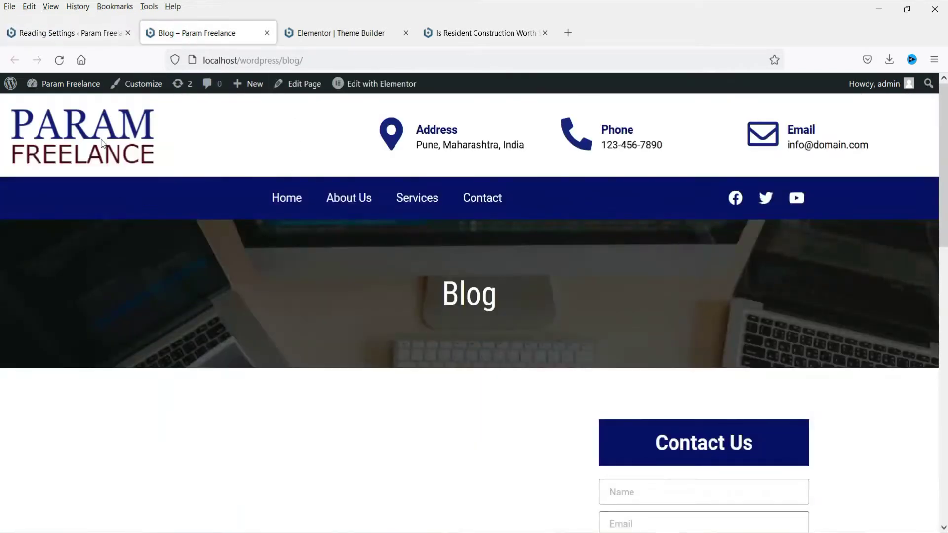
Reload the live Blog page and scroll through its Archives post list, then return to Reading settings
{"action": "left_click", "coordinate": [61, 62]}
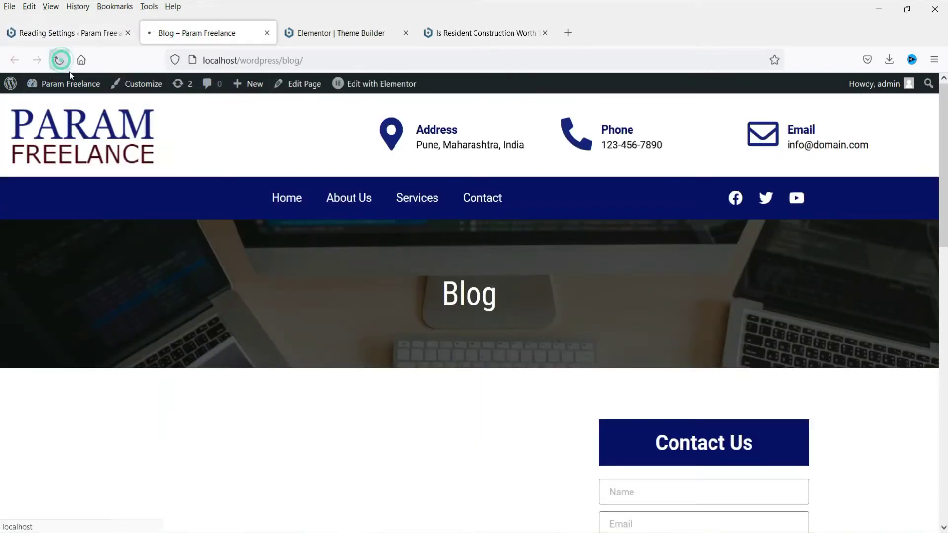
{"action": "scroll", "coordinate": [842, 312], "scroll_direction": "down", "scroll_amount": 9}
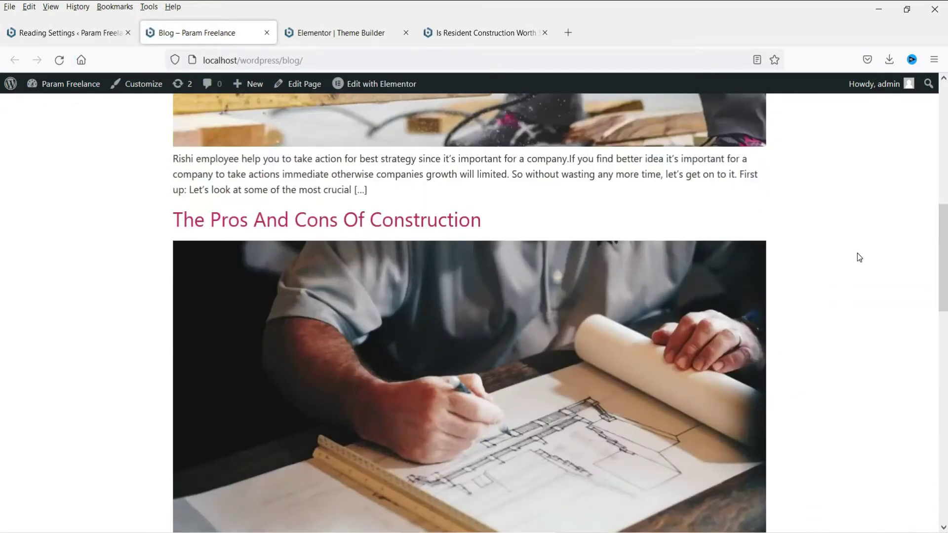
{"action": "scroll", "coordinate": [853, 257], "scroll_direction": "down", "scroll_amount": 11}
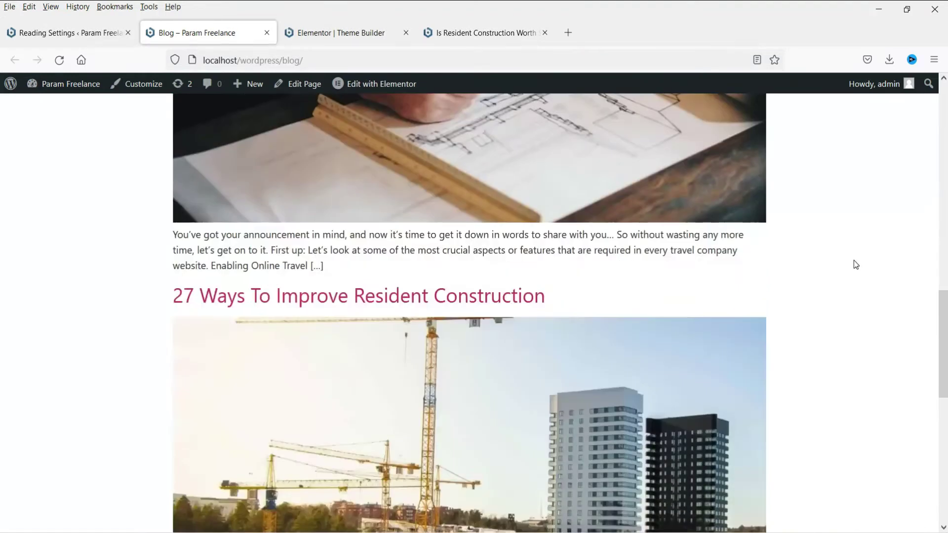
{"action": "scroll", "coordinate": [852, 275], "scroll_direction": "down", "scroll_amount": 3}
{"action": "scroll", "coordinate": [849, 289], "scroll_direction": "up", "scroll_amount": 16}
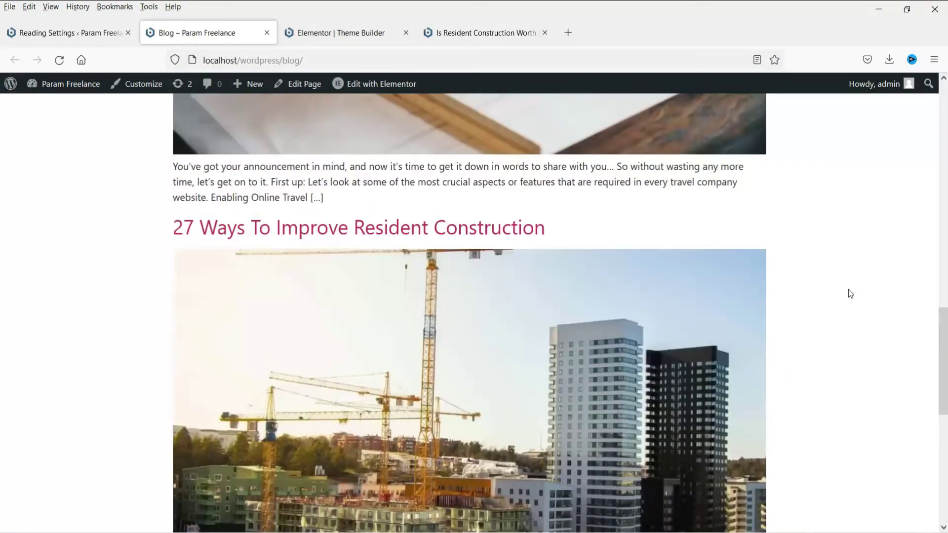
{"action": "scroll", "coordinate": [827, 339], "scroll_direction": "up", "scroll_amount": 5}
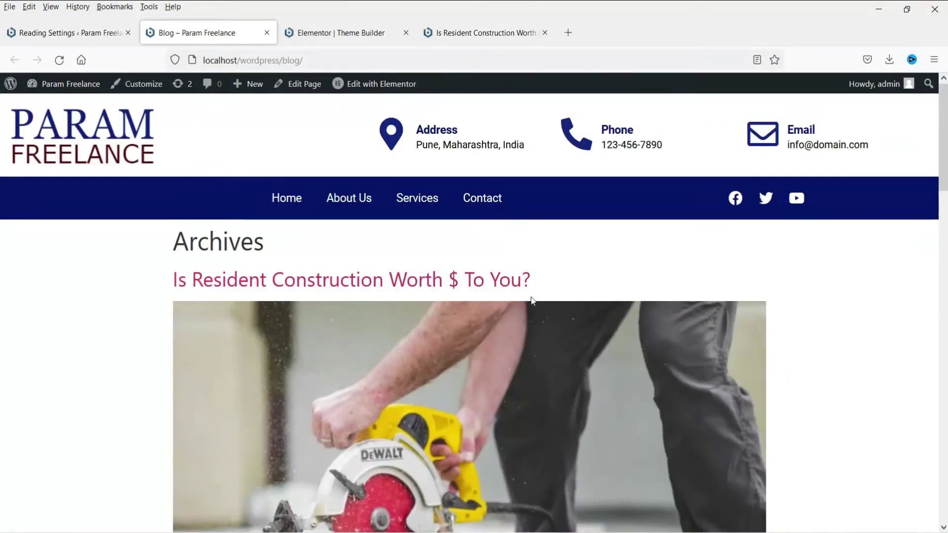
{"action": "scroll", "coordinate": [241, 281], "scroll_direction": "down", "scroll_amount": 6}
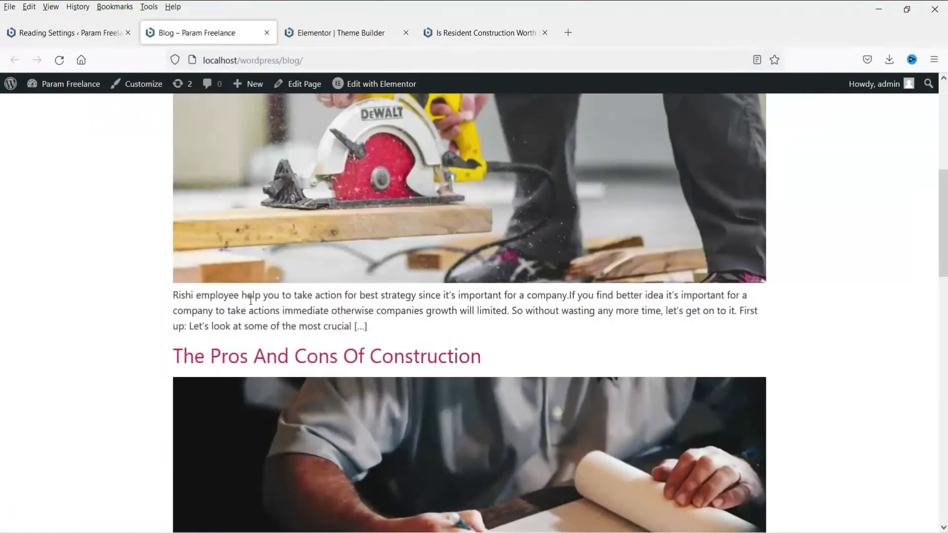
{"action": "scroll", "coordinate": [252, 303], "scroll_direction": "down", "scroll_amount": 12}
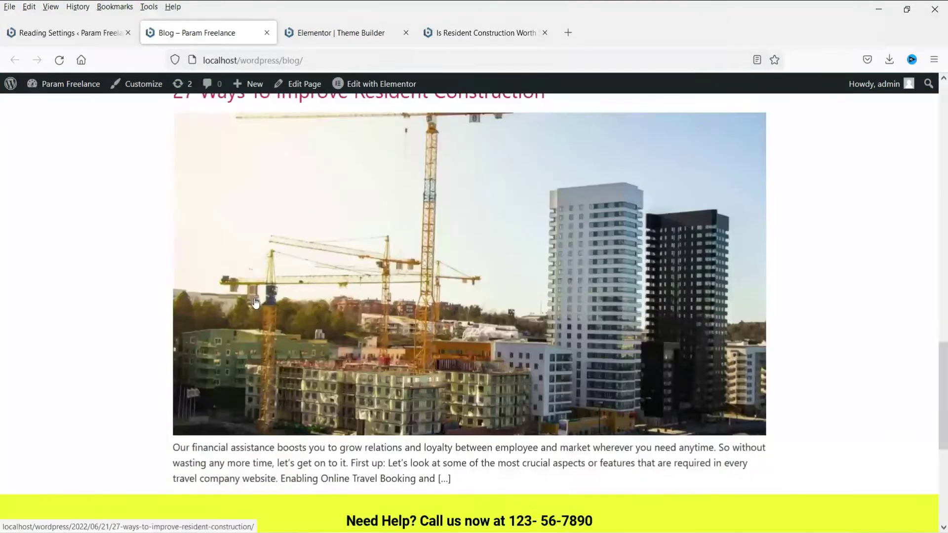
{"action": "scroll", "coordinate": [255, 303], "scroll_direction": "up", "scroll_amount": 6}
{"action": "scroll", "coordinate": [255, 302], "scroll_direction": "up", "scroll_amount": 12}
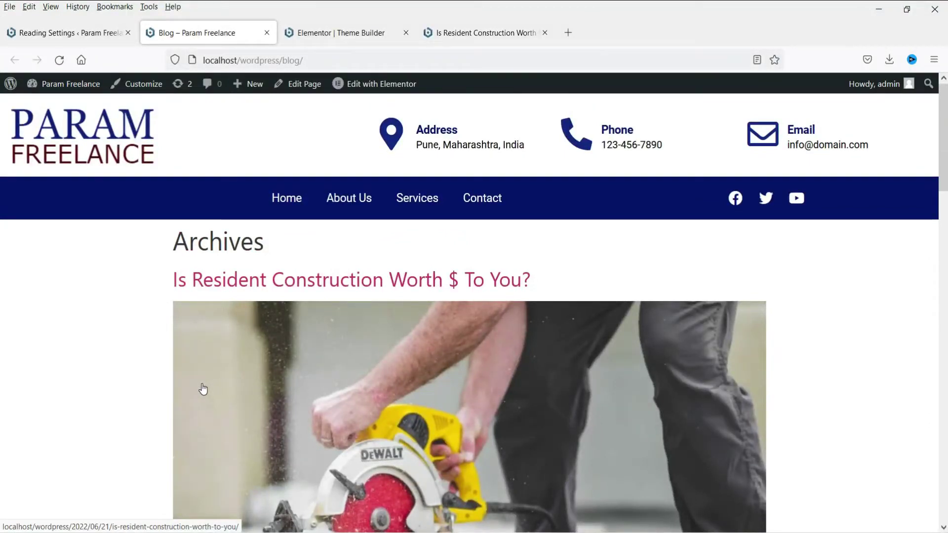
{"action": "left_click", "coordinate": [95, 33]}
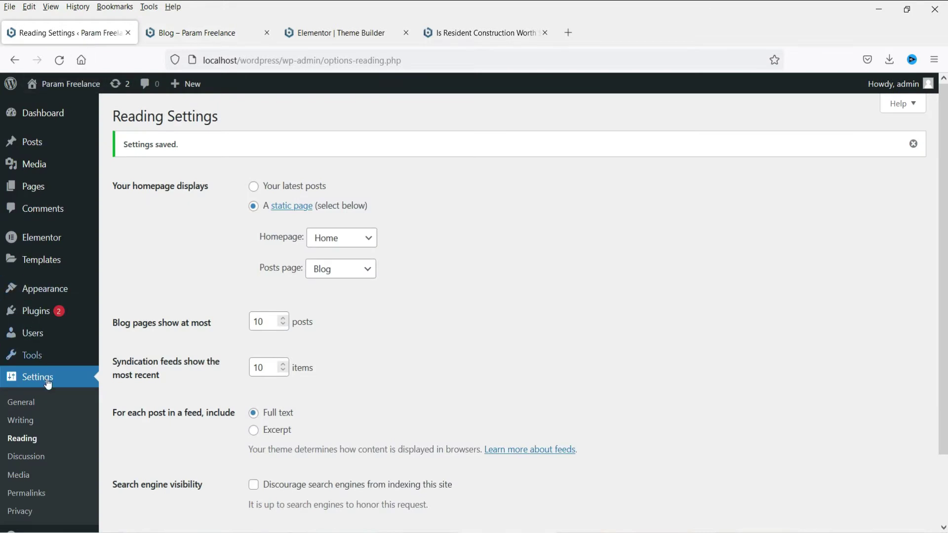
Add a new Archive template in Theme Builder and close the template library to start blank
{"action": "mouse_move", "coordinate": [66, 347]}
{"action": "mouse_move", "coordinate": [61, 267]}
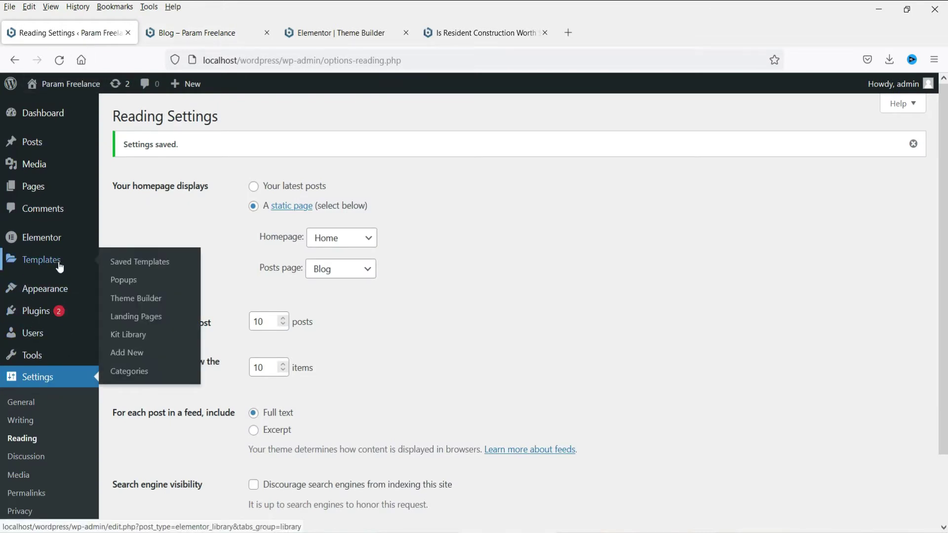
{"action": "left_click", "coordinate": [148, 303]}
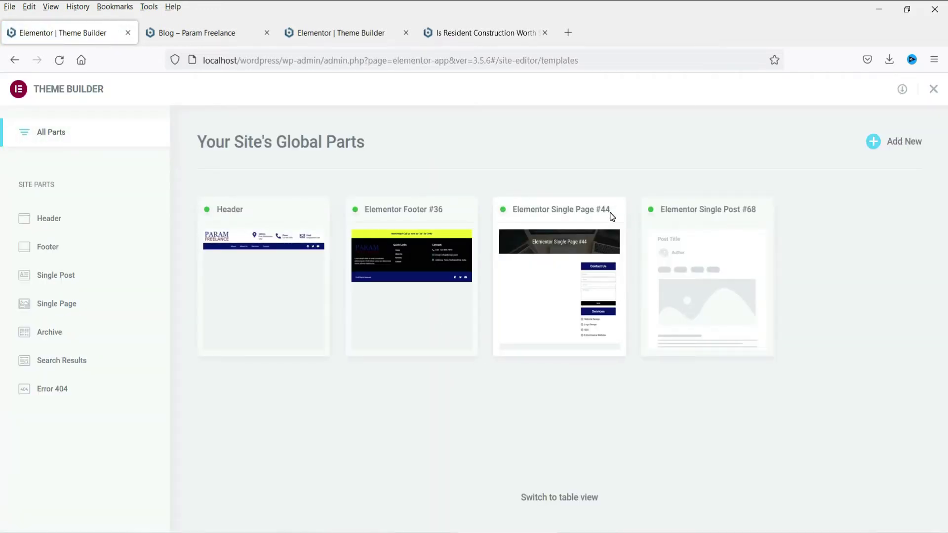
{"action": "left_click", "coordinate": [50, 338]}
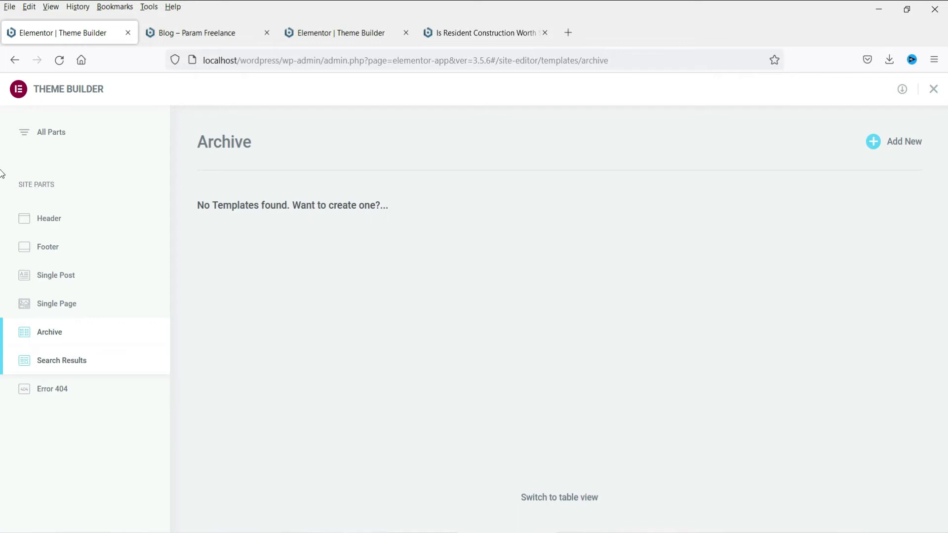
{"action": "left_click", "coordinate": [907, 144]}
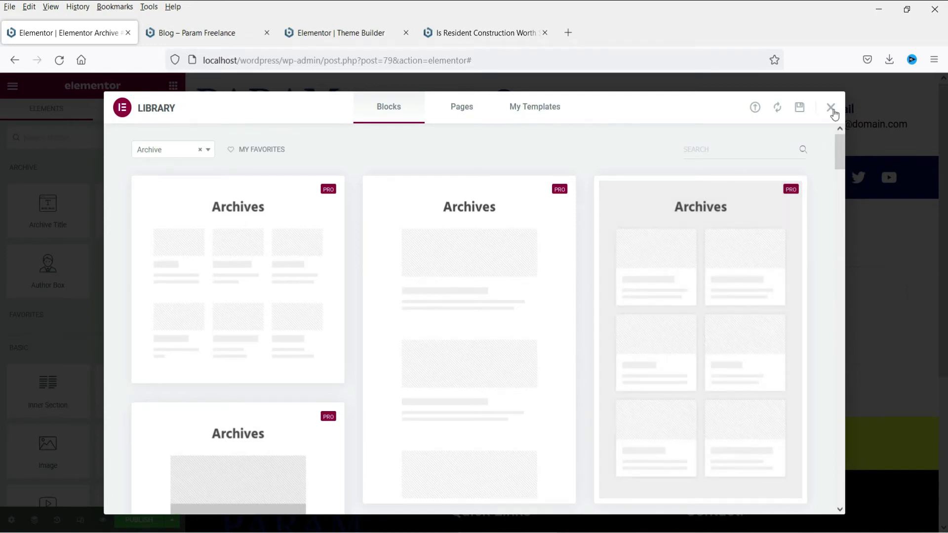
{"action": "left_click", "coordinate": [831, 109]}
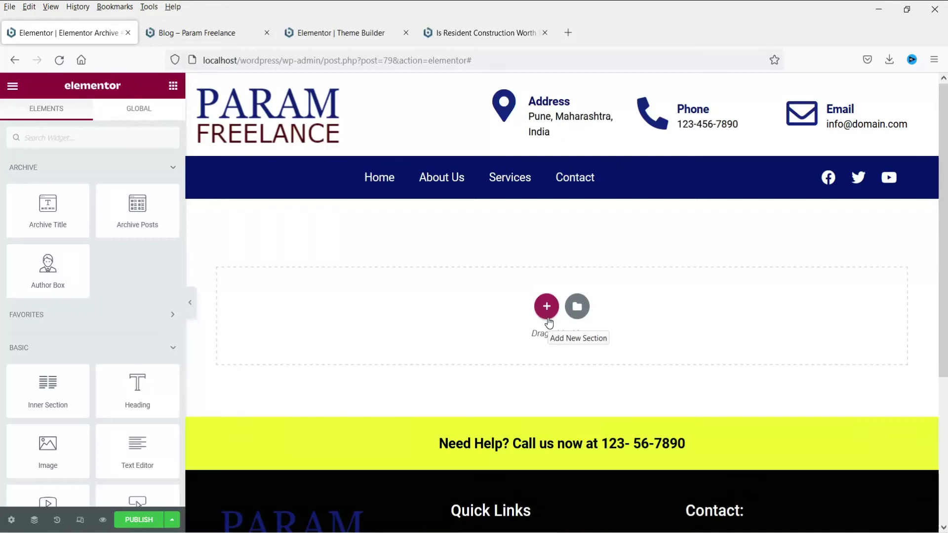
Add a single-column section at the top of the archive template's content area
{"action": "left_click", "coordinate": [188, 31]}
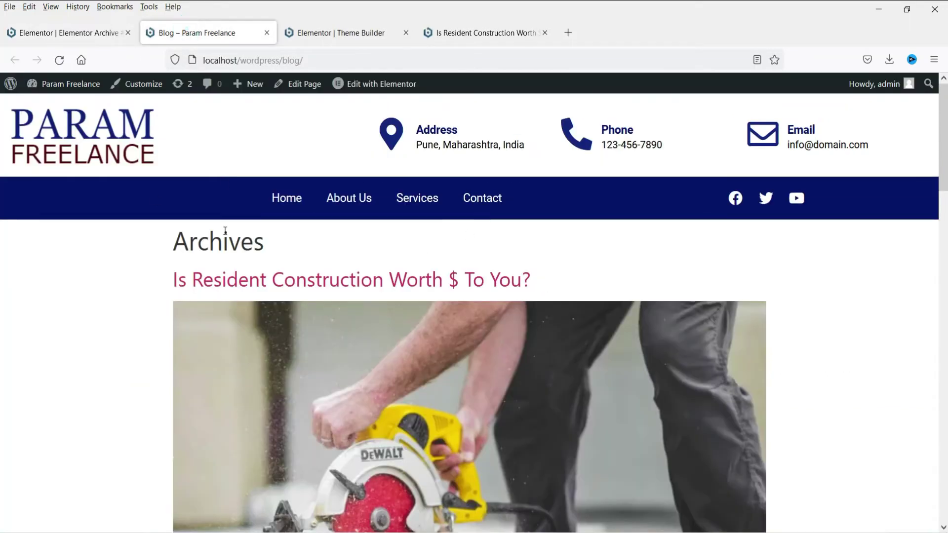
{"action": "left_click", "coordinate": [58, 33]}
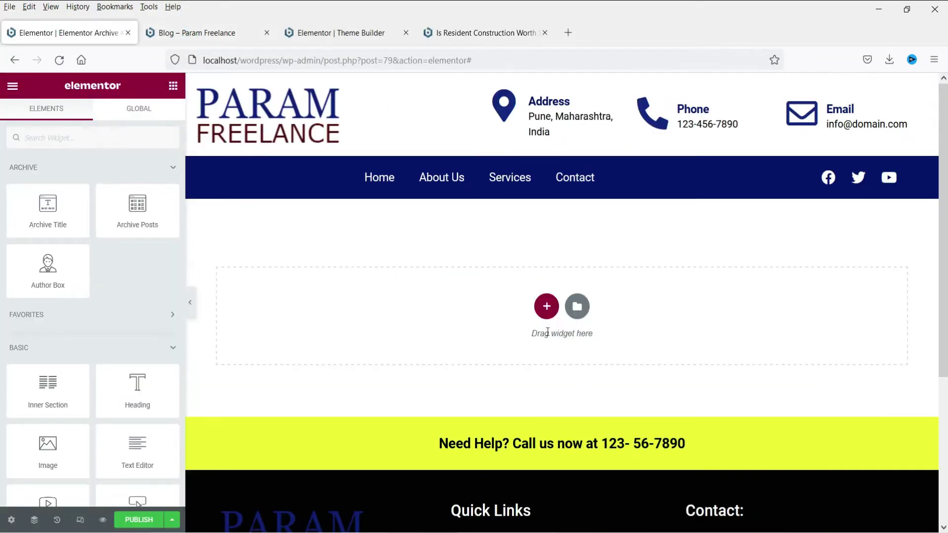
{"action": "left_click", "coordinate": [545, 307]}
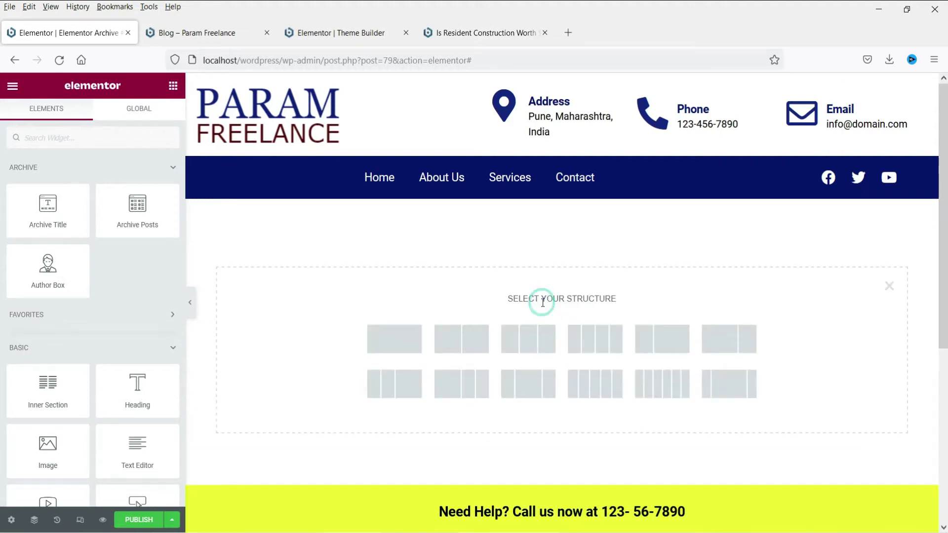
{"action": "left_click", "coordinate": [392, 339]}
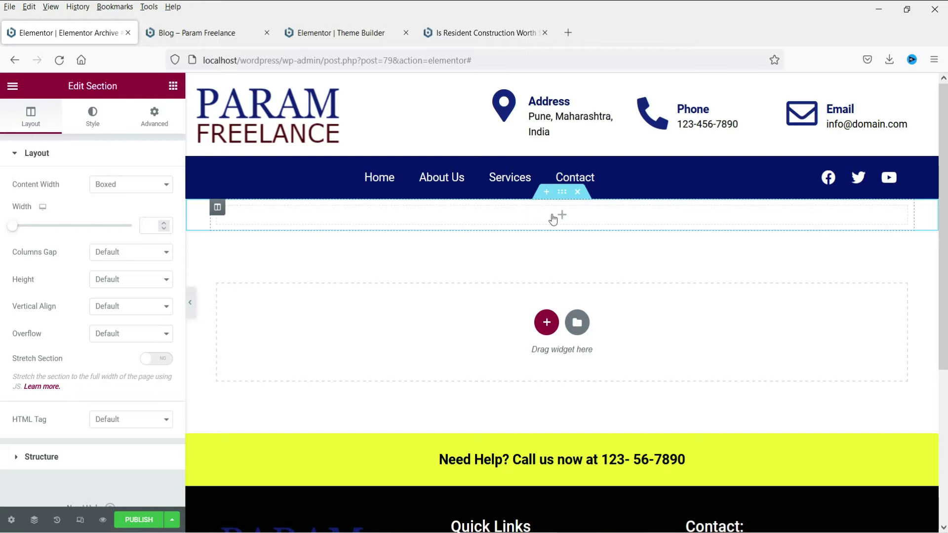
{"action": "left_click", "coordinate": [95, 117]}
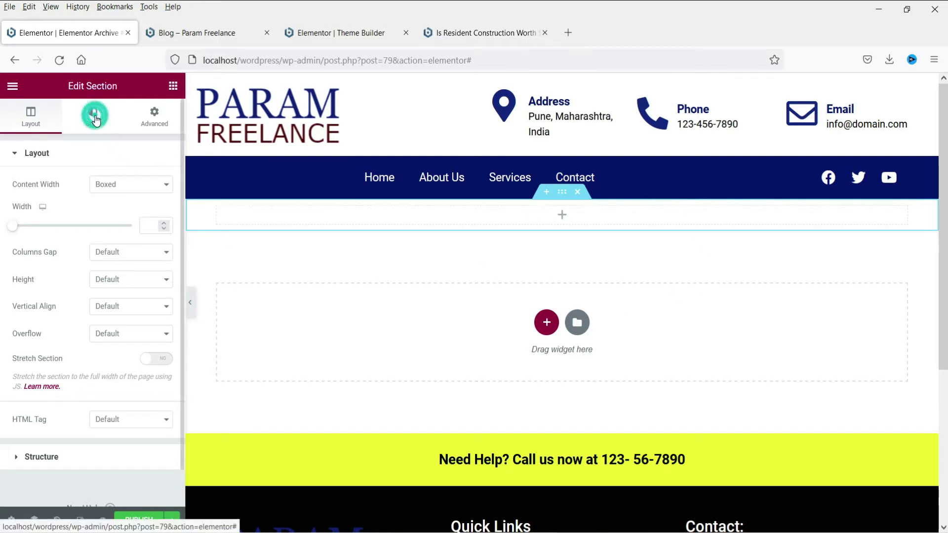
Give the section a classic background using the laptop-on-desk photo single-page-banner.jpg
{"action": "left_click", "coordinate": [112, 213]}
{"action": "left_click", "coordinate": [89, 299]}
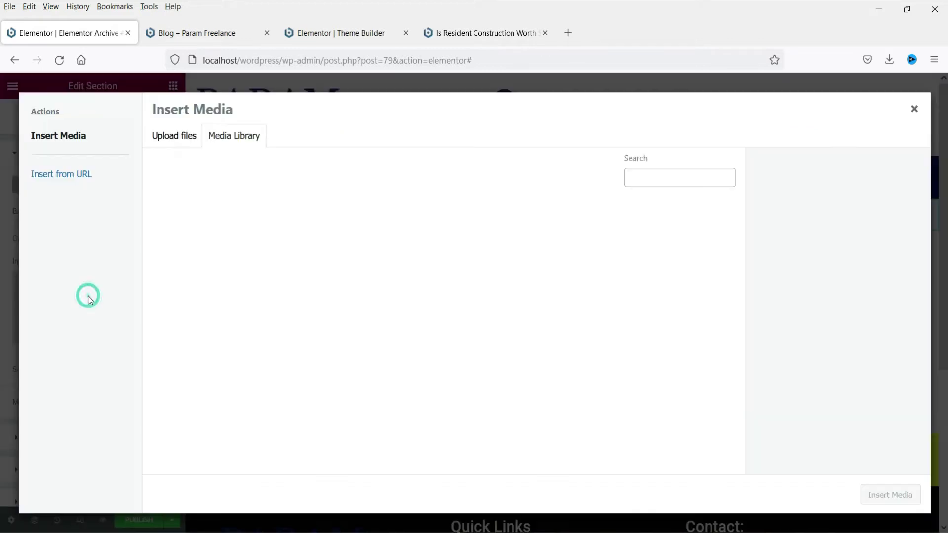
{"action": "left_click", "coordinate": [509, 253]}
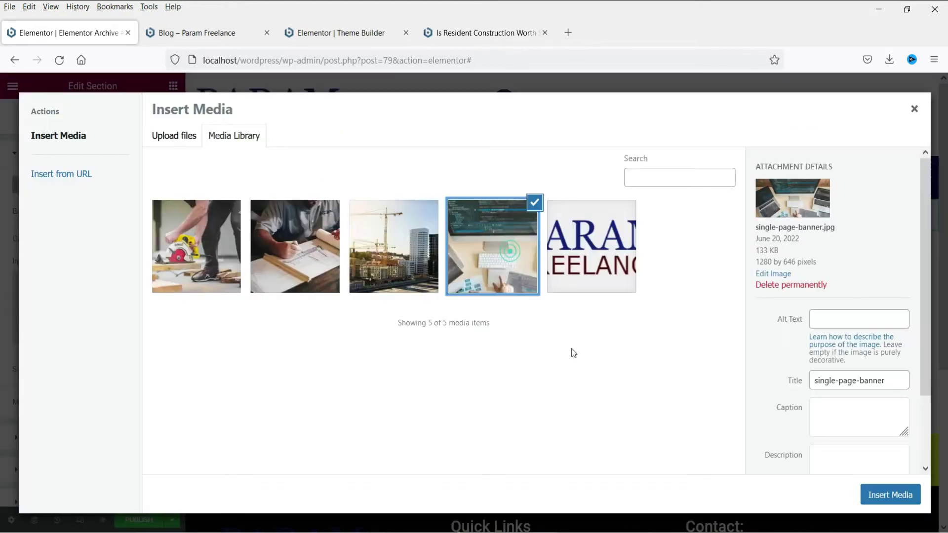
{"action": "left_click", "coordinate": [890, 494]}
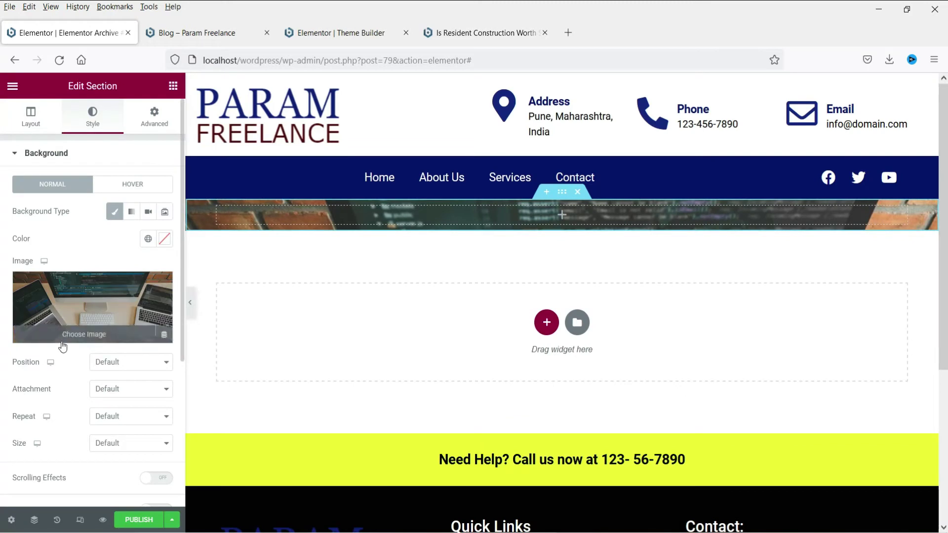
Set the background to Center Center position, Fixed attachment, No-repeat and Cover size
{"action": "scroll", "coordinate": [62, 347], "scroll_direction": "down", "scroll_amount": 3}
{"action": "left_click", "coordinate": [114, 222]}
{"action": "left_click", "coordinate": [119, 269]}
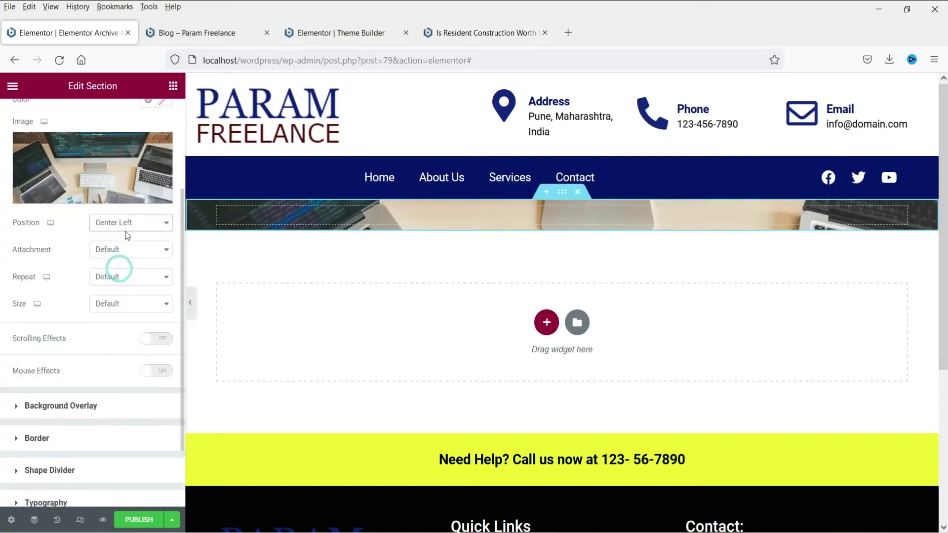
{"action": "left_click", "coordinate": [127, 223]}
{"action": "left_click", "coordinate": [129, 255]}
{"action": "left_click", "coordinate": [127, 250]}
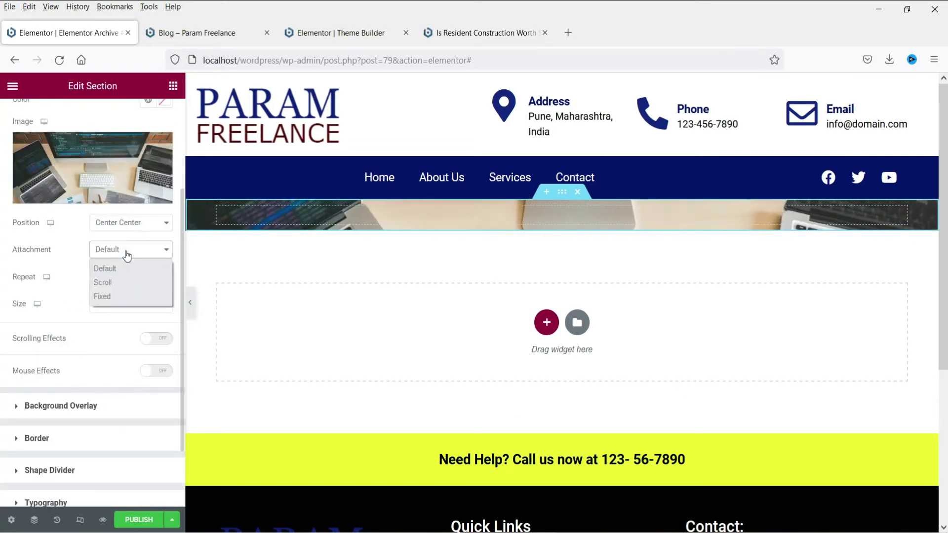
{"action": "left_click", "coordinate": [132, 296]}
{"action": "left_click", "coordinate": [131, 297]}
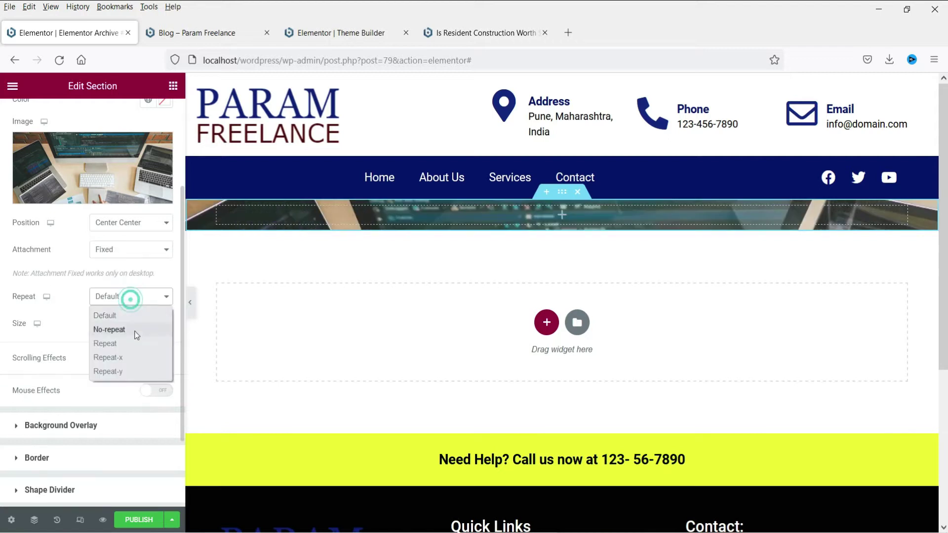
{"action": "left_click", "coordinate": [133, 329]}
{"action": "left_click", "coordinate": [131, 327]}
{"action": "left_click", "coordinate": [127, 374]}
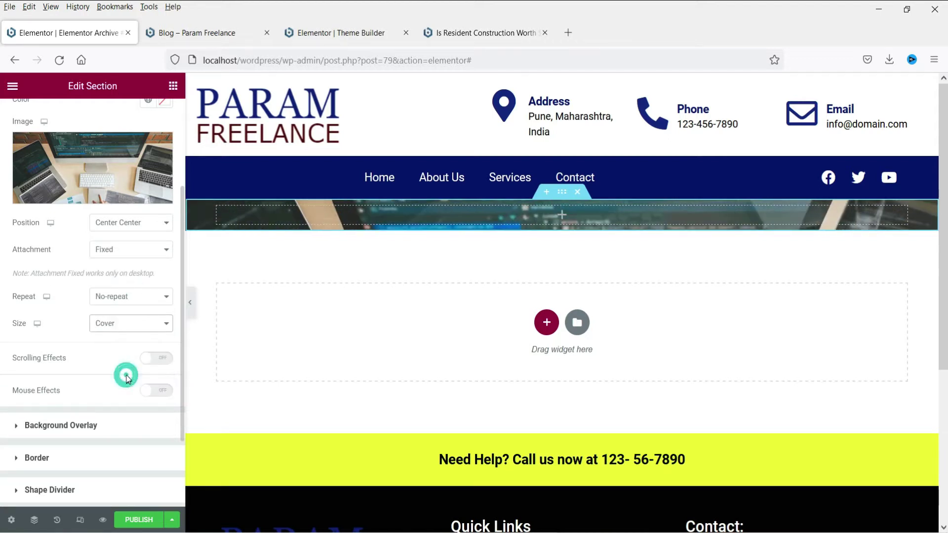
{"action": "left_click", "coordinate": [95, 431]}
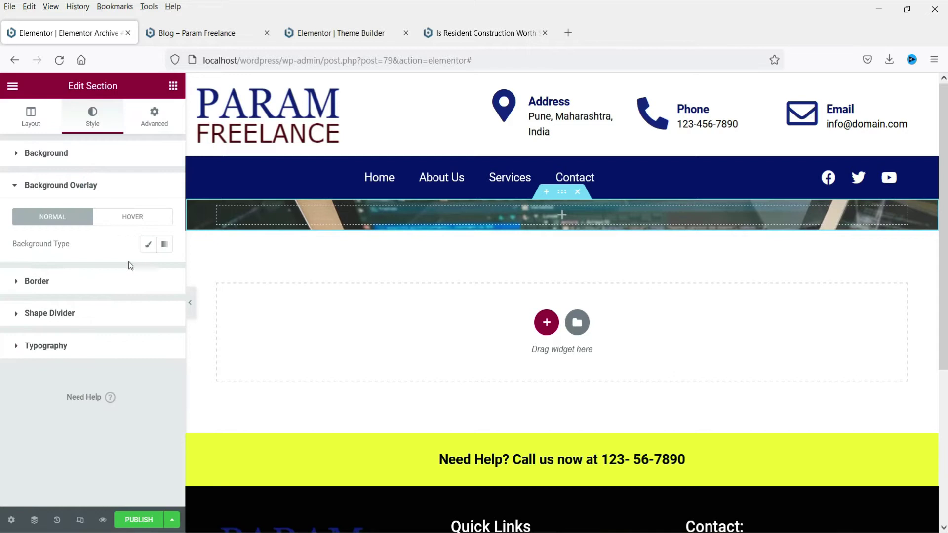
Add a classic dark red background overlay at 0.66 opacity
{"action": "left_click", "coordinate": [148, 244]}
{"action": "left_click", "coordinate": [147, 271]}
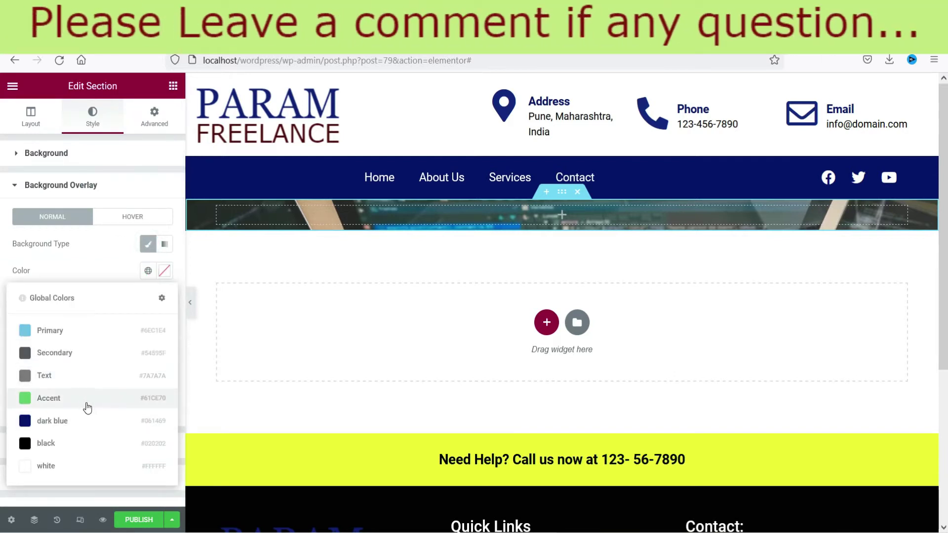
{"action": "left_click", "coordinate": [73, 426]}
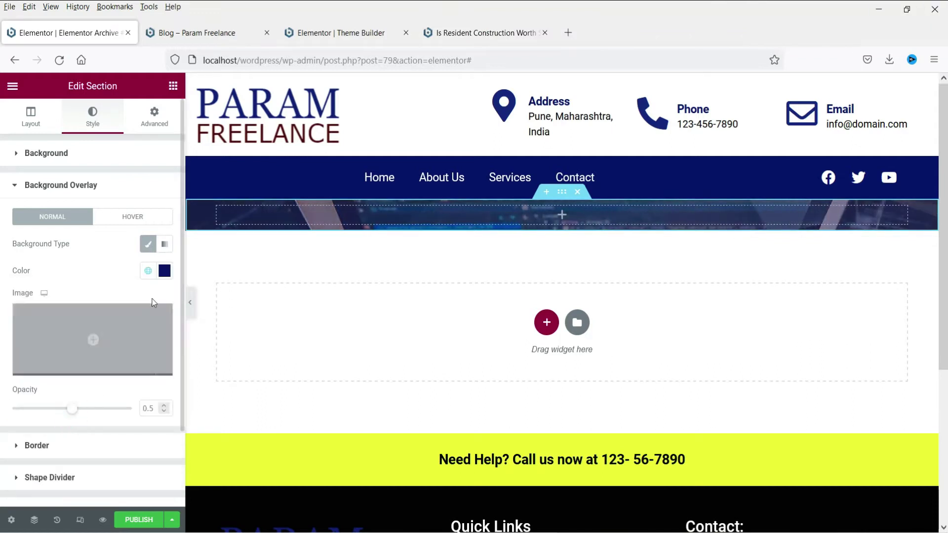
{"action": "left_click", "coordinate": [164, 270]}
{"action": "left_click", "coordinate": [26, 438]}
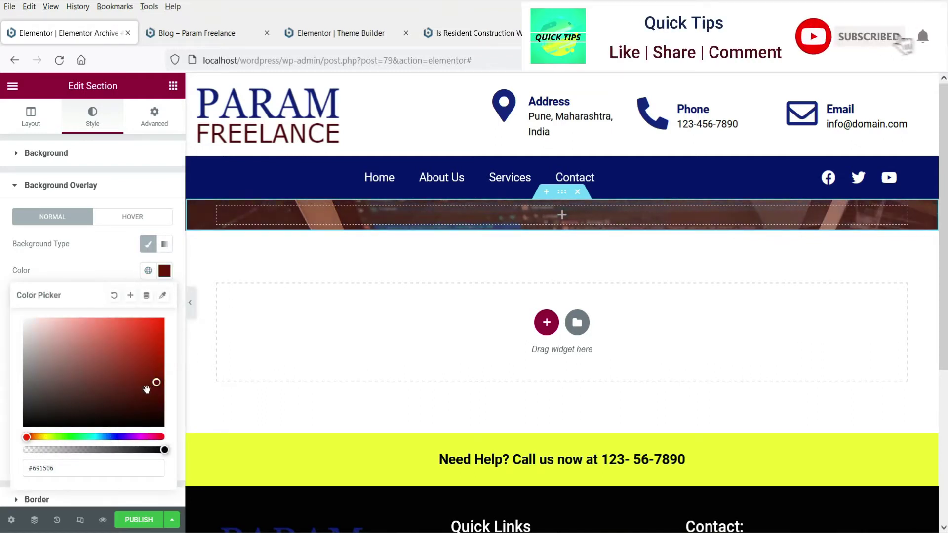
{"action": "left_click_drag", "start_coordinate": [156, 382], "coordinate": [159, 370]}
{"action": "left_click", "coordinate": [121, 279]}
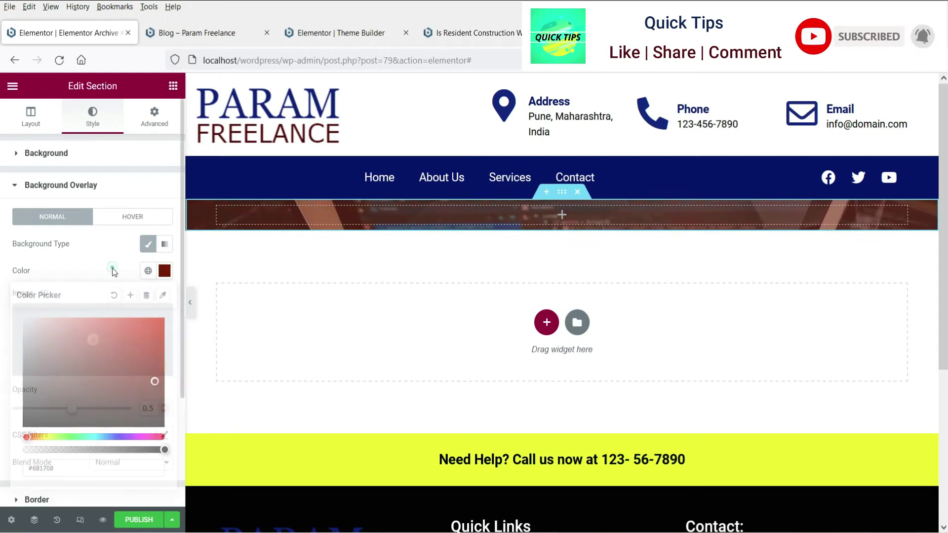
{"action": "left_click_drag", "start_coordinate": [70, 415], "coordinate": [91, 412]}
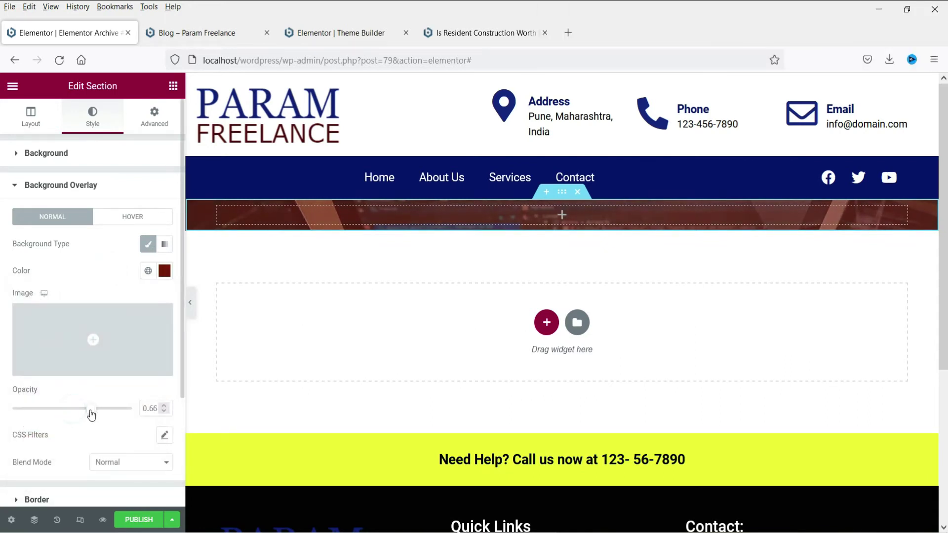
{"action": "left_click", "coordinate": [155, 124]}
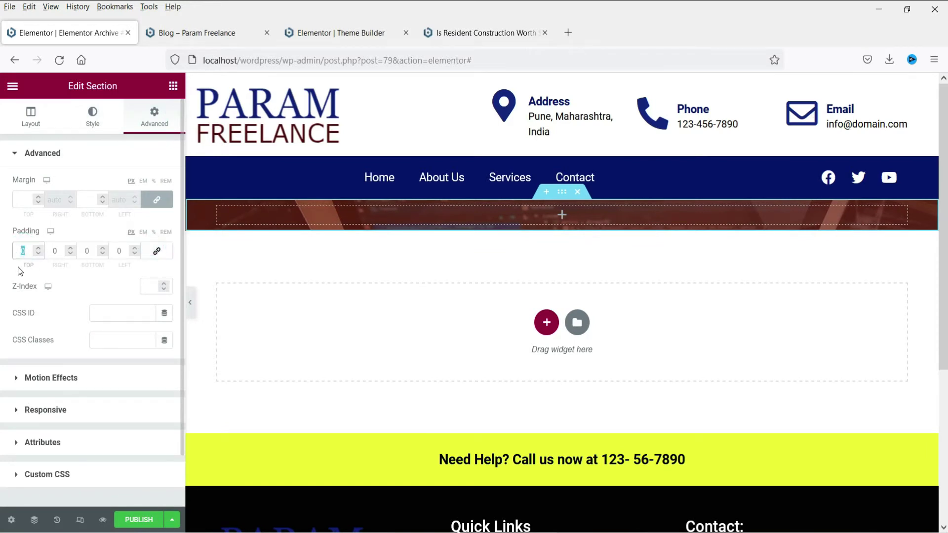
Set the section's top and bottom padding to 60
{"action": "type", "text": "60"}
{"action": "key", "text": "Tab"}
{"action": "key", "text": "Tab"}
{"action": "type", "text": "6"}
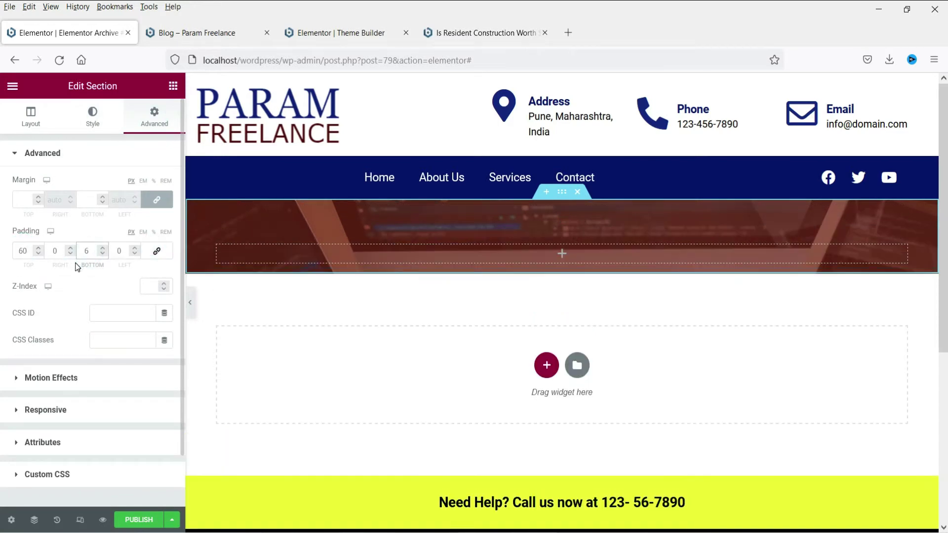
{"action": "type", "text": "0"}
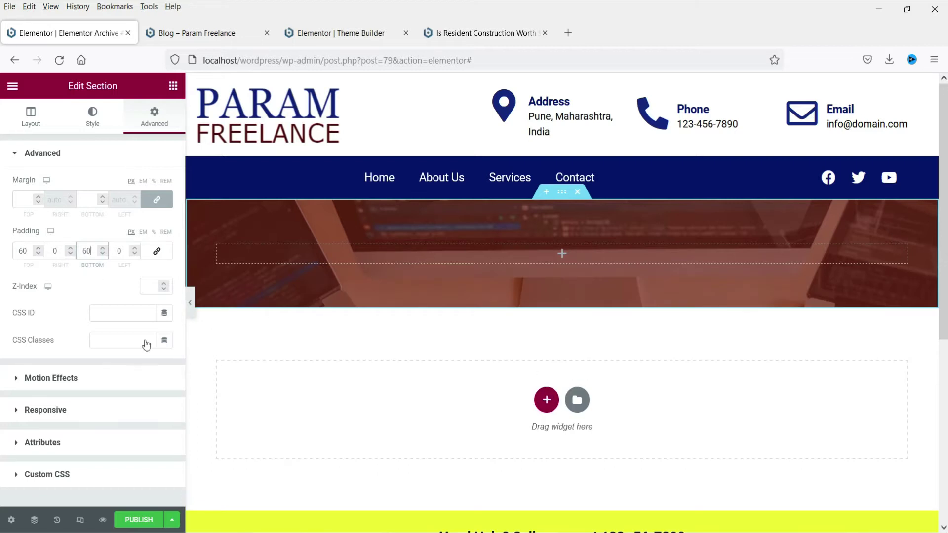
Deepen the red background overlay to 0.81 opacity
{"action": "left_click", "coordinate": [92, 116]}
{"action": "scroll", "coordinate": [122, 354], "scroll_direction": "down", "scroll_amount": 3}
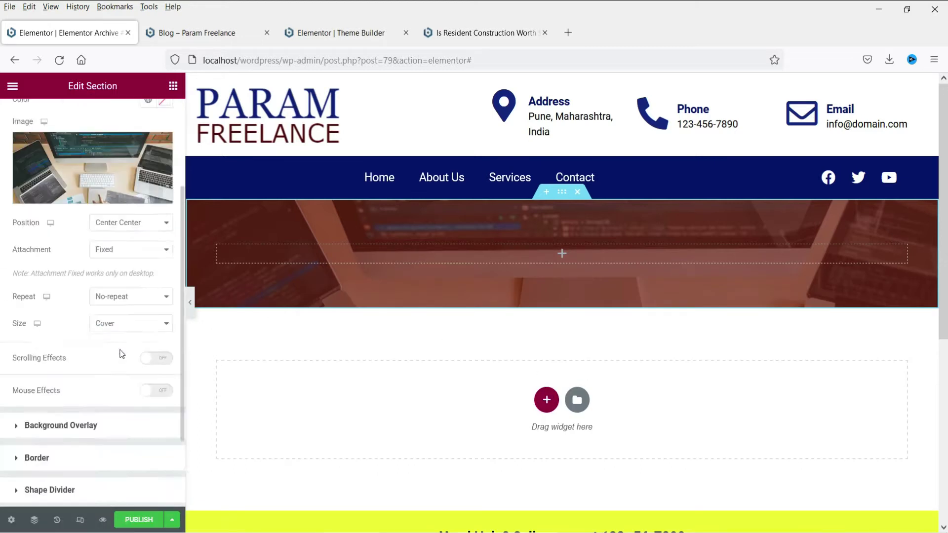
{"action": "scroll", "coordinate": [122, 354], "scroll_direction": "down", "scroll_amount": 2}
{"action": "left_click", "coordinate": [97, 311]}
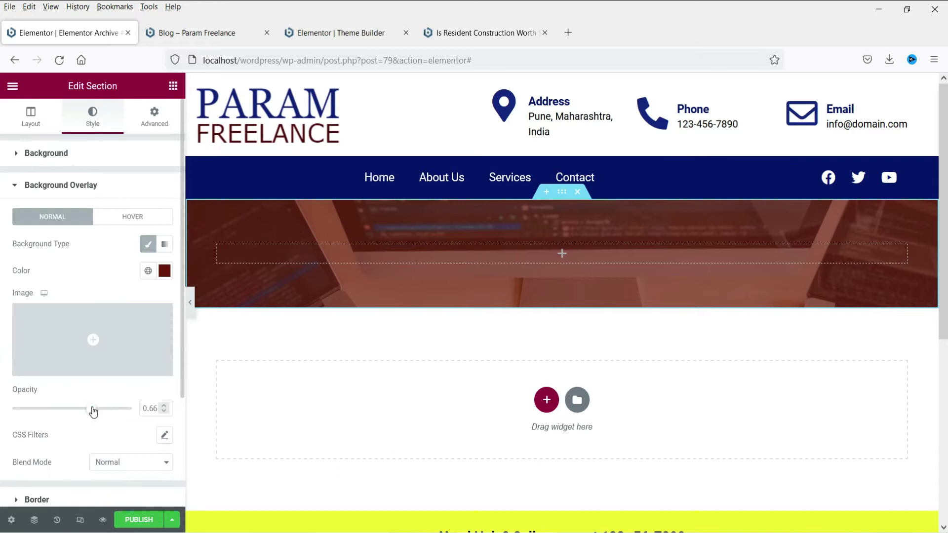
{"action": "left_click_drag", "start_coordinate": [93, 411], "coordinate": [110, 412]}
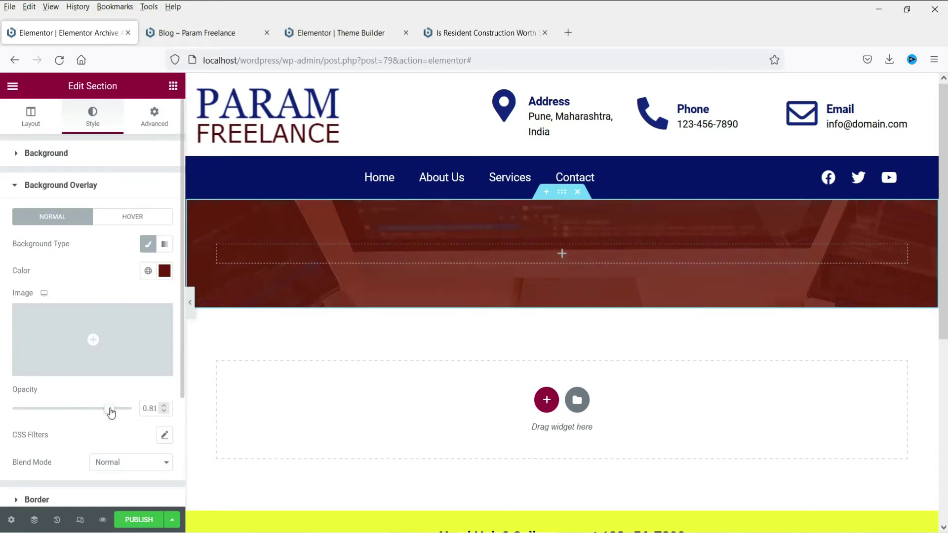
{"action": "left_click", "coordinate": [172, 86]}
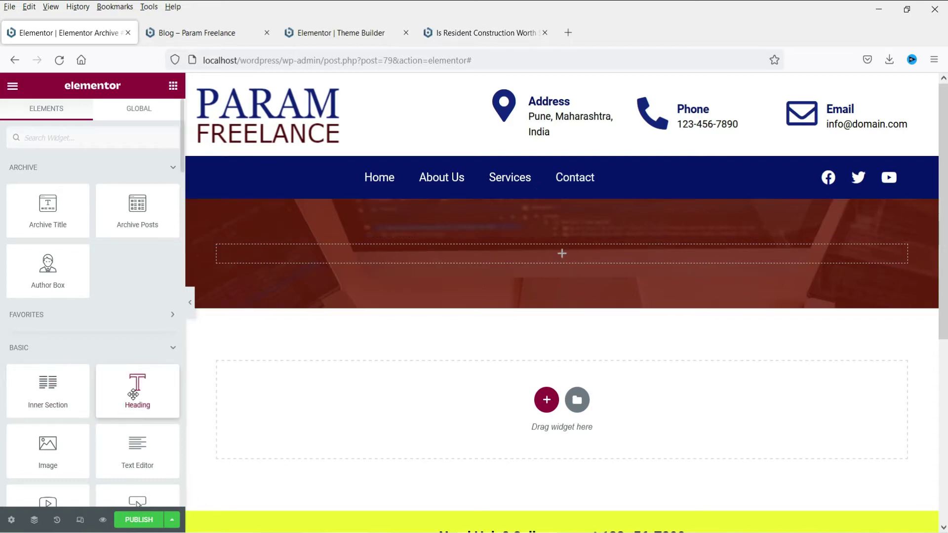
Place a heading in the banner section and change its text to 'Blog'
{"action": "left_click_drag", "start_coordinate": [134, 387], "coordinate": [526, 262]}
{"action": "double_click", "coordinate": [124, 196]}
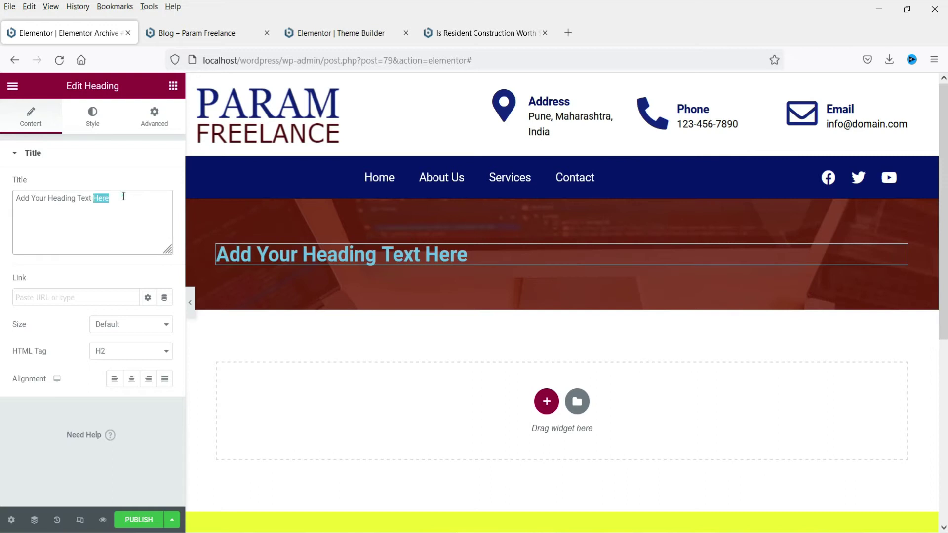
{"action": "triple_click", "coordinate": [123, 197]}
{"action": "type", "text": "Blog"}
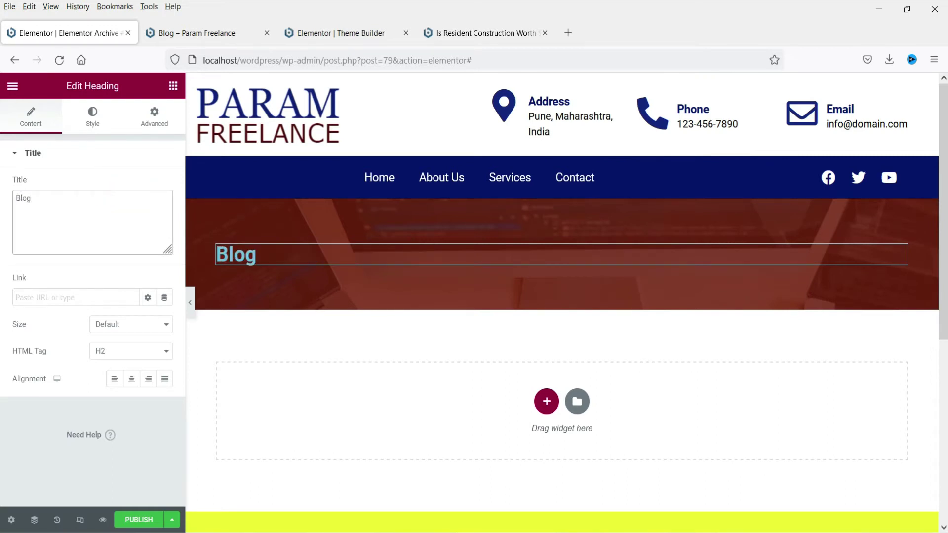
Centre the Blog heading, colour it white and set its font weight to 500
{"action": "left_click", "coordinate": [130, 380]}
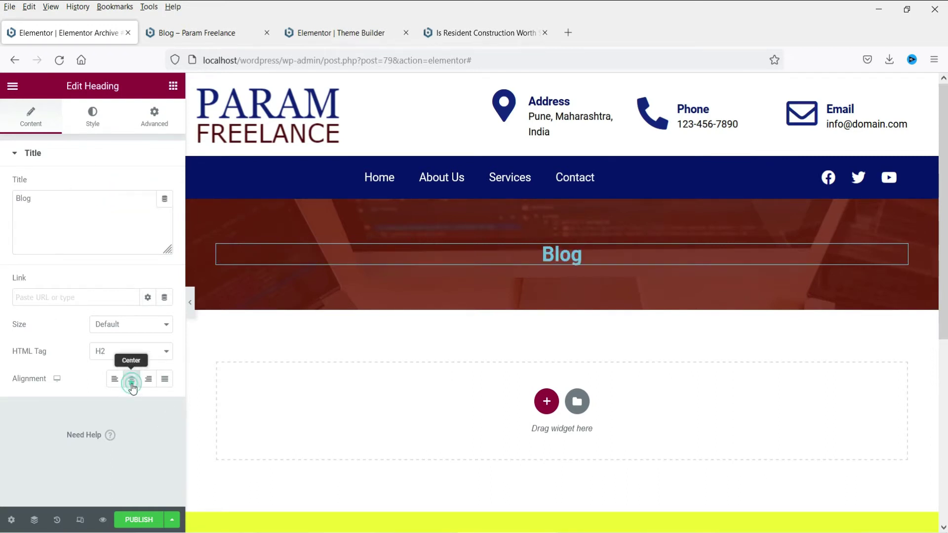
{"action": "left_click", "coordinate": [88, 122]}
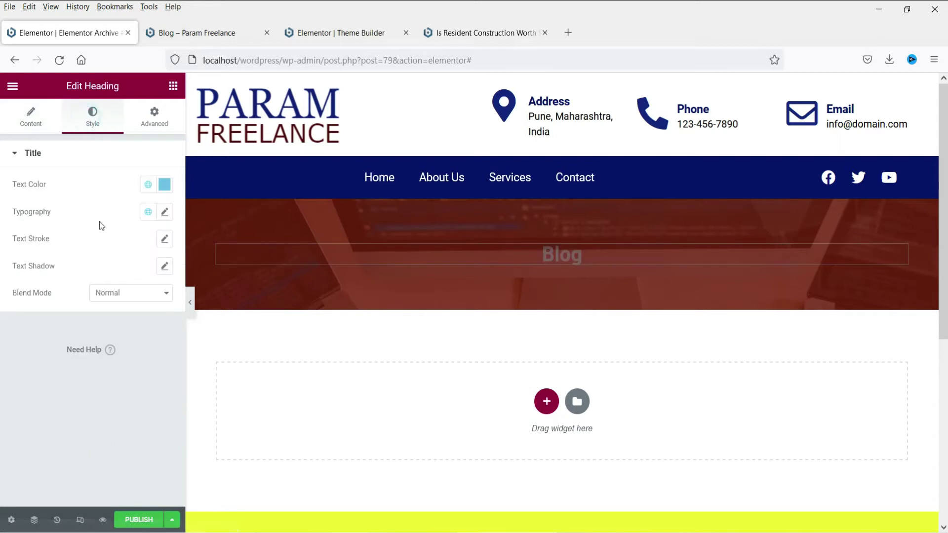
{"action": "left_click", "coordinate": [148, 184]}
{"action": "left_click", "coordinate": [52, 375]}
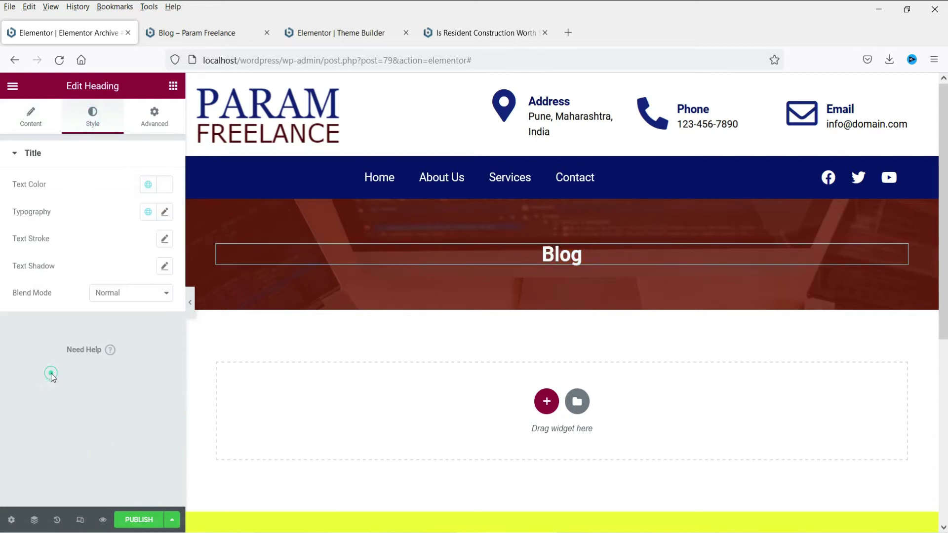
{"action": "left_click", "coordinate": [165, 212]}
{"action": "left_click", "coordinate": [132, 341]}
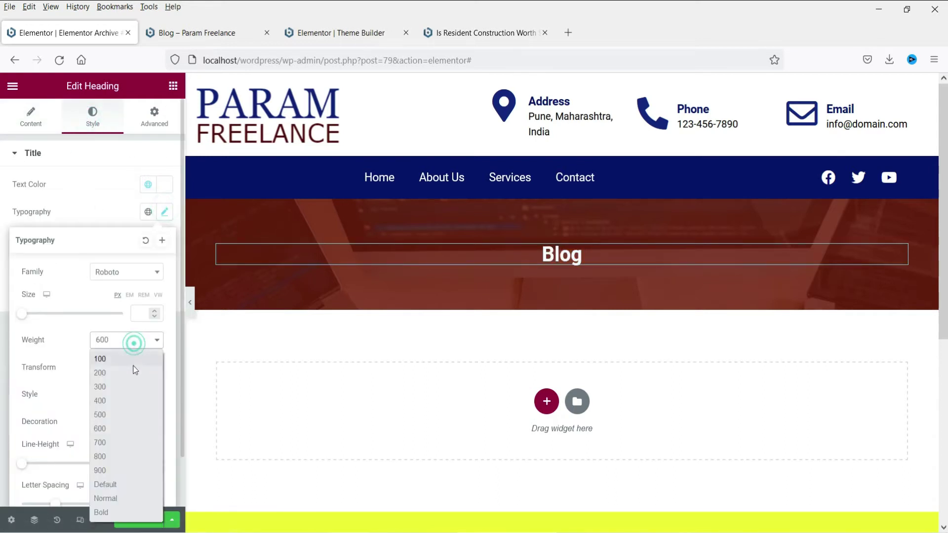
{"action": "left_click", "coordinate": [122, 418]}
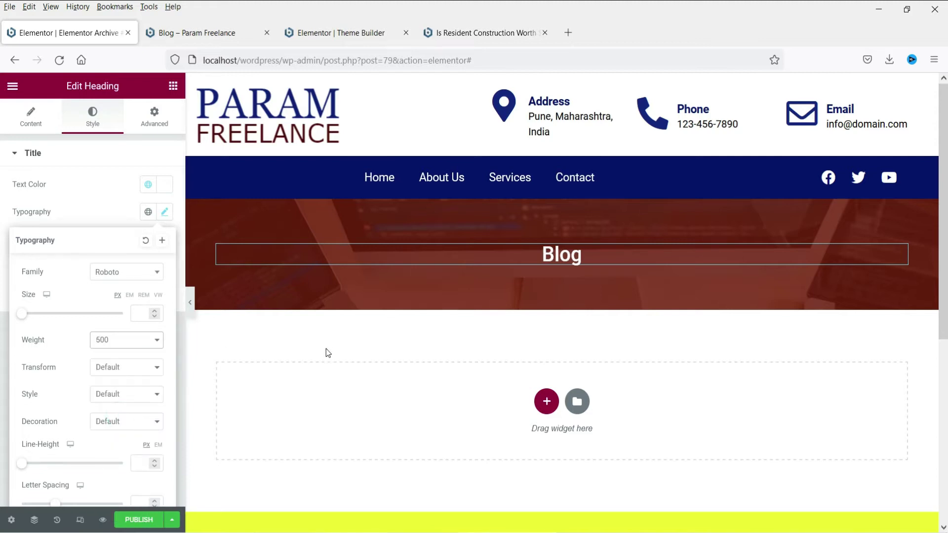
{"action": "left_click", "coordinate": [439, 354]}
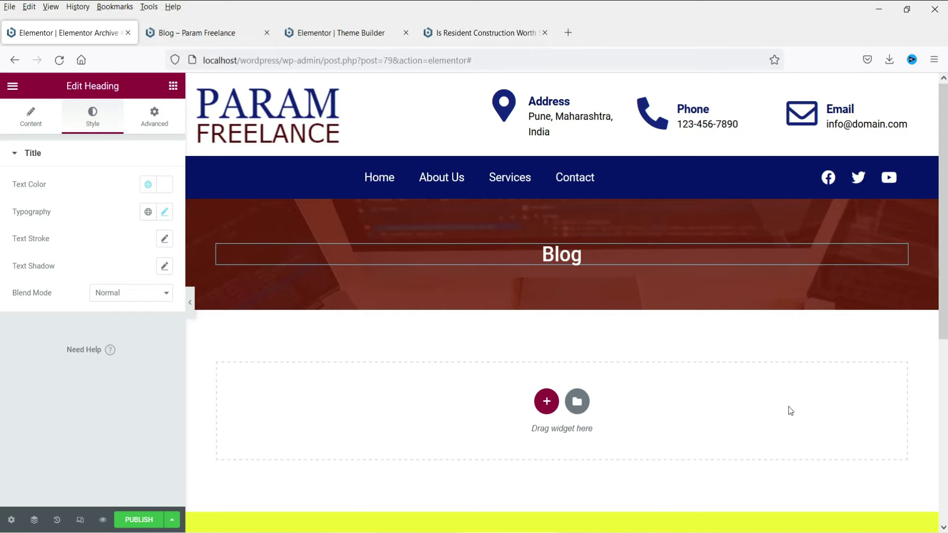
Insert a one-column section under the Blog banner with unlinked padding, 60 px top and bottom
{"action": "left_click", "coordinate": [546, 401]}
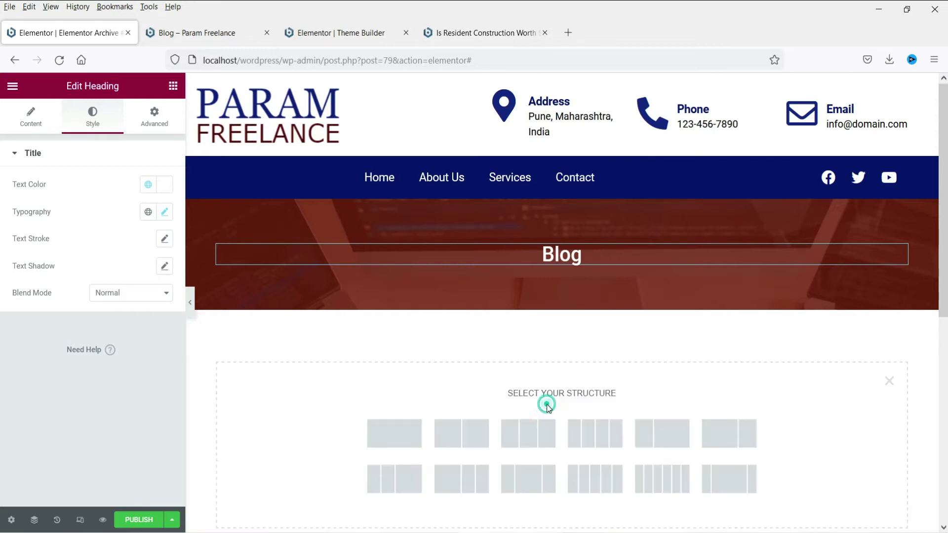
{"action": "left_click", "coordinate": [400, 441]}
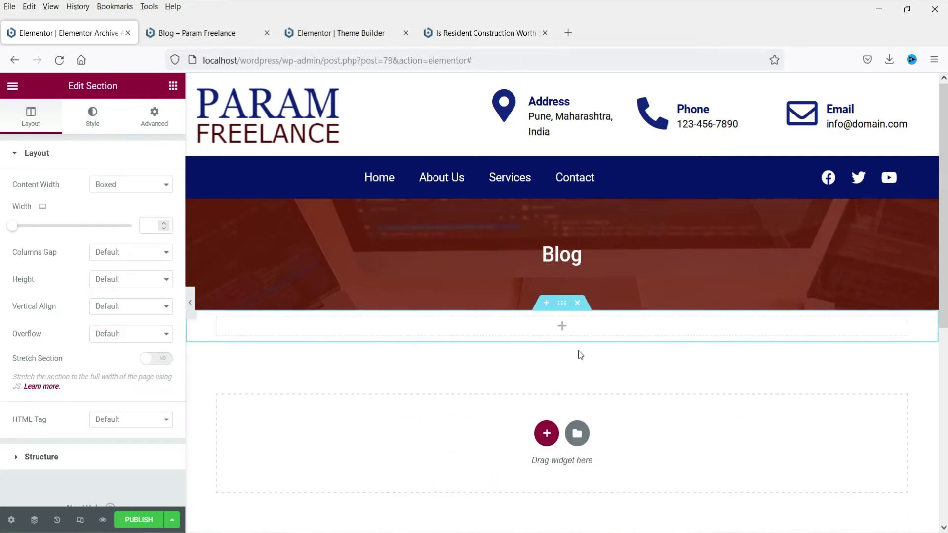
{"action": "left_click", "coordinate": [153, 116]}
{"action": "left_click", "coordinate": [158, 252]}
{"action": "left_click", "coordinate": [22, 251]}
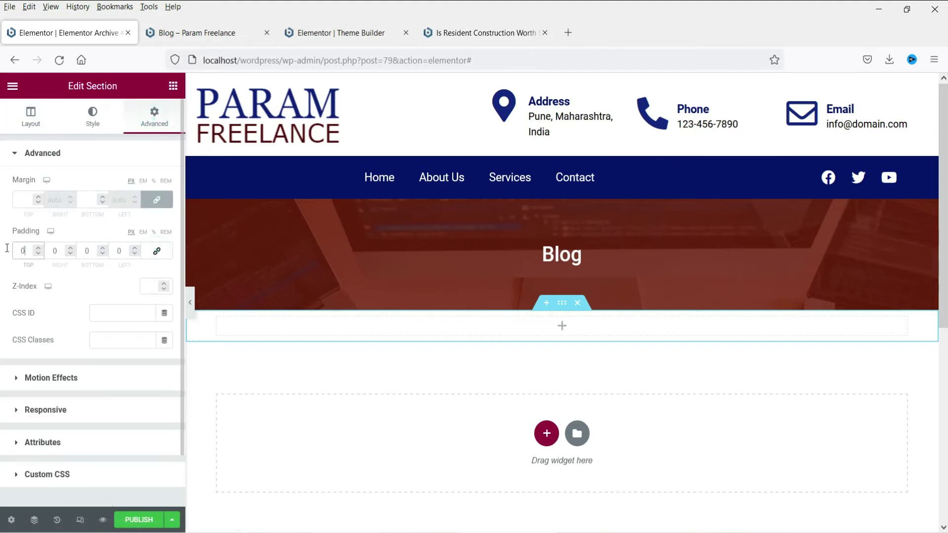
{"action": "type", "text": "60"}
{"action": "left_click", "coordinate": [89, 251]}
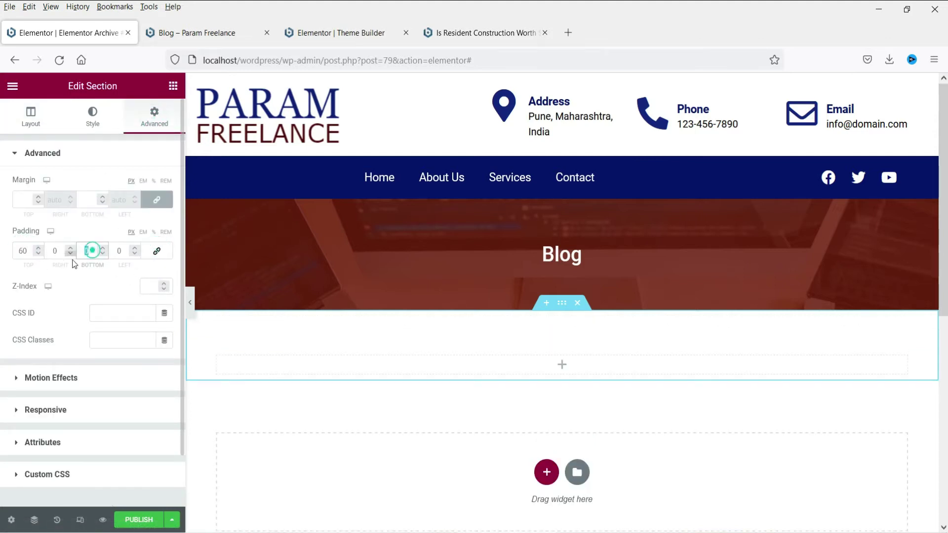
{"action": "type", "text": "60"}
{"action": "left_click", "coordinate": [561, 364]}
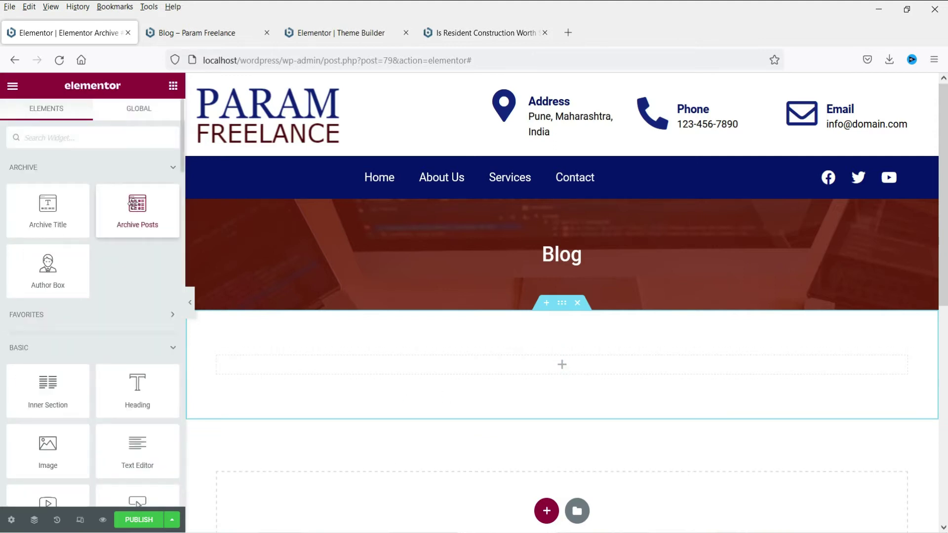
Drop the Archive Posts widget into the empty column and switch its skin to Cards
{"action": "left_click_drag", "start_coordinate": [130, 202], "coordinate": [540, 442]}
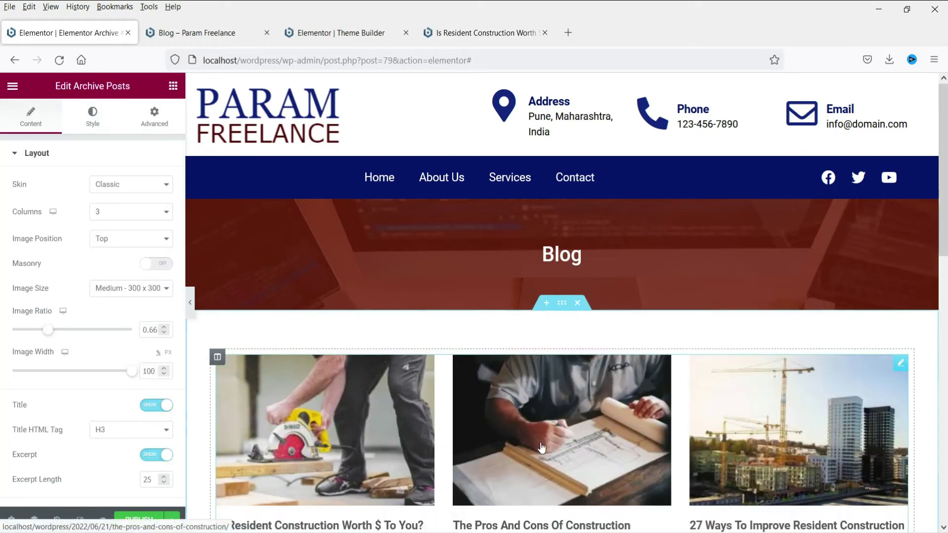
{"action": "scroll", "coordinate": [852, 350], "scroll_direction": "down", "scroll_amount": 4}
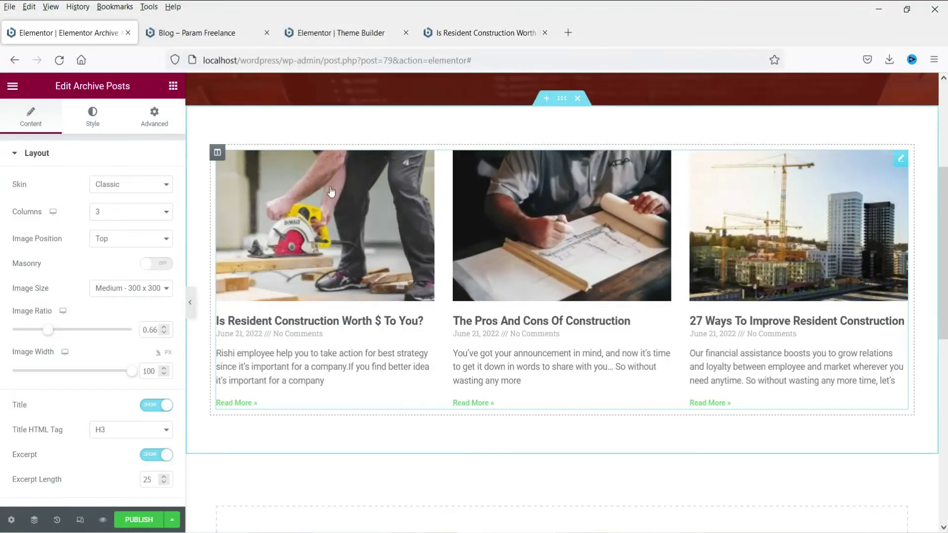
{"action": "left_click", "coordinate": [123, 191]}
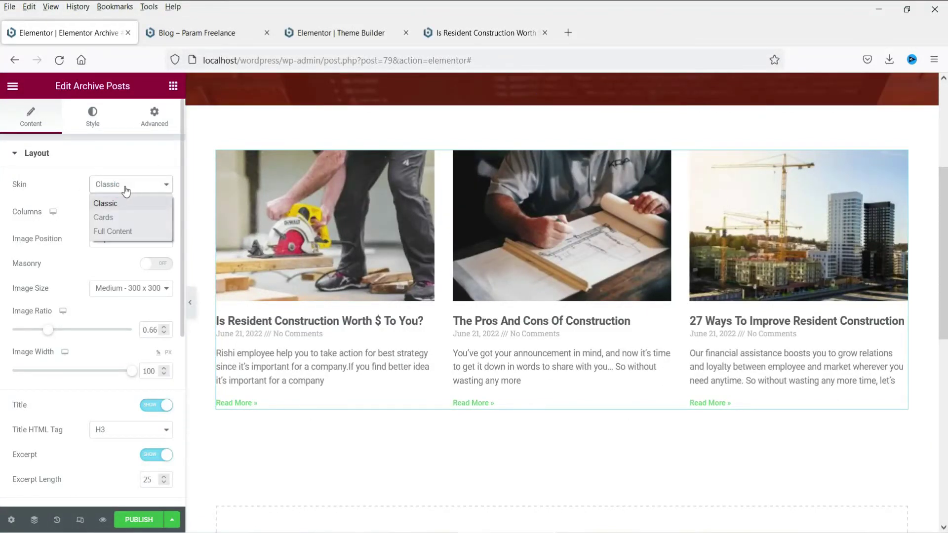
{"action": "left_click", "coordinate": [125, 219]}
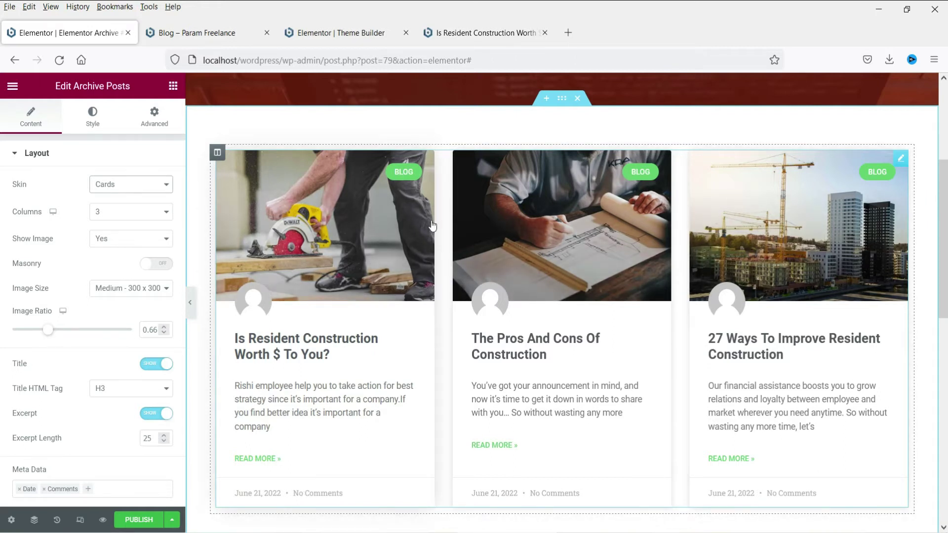
Try a 2-column post layout and preview it with the editor panel hidden
{"action": "left_click", "coordinate": [122, 212]}
{"action": "left_click", "coordinate": [118, 245]}
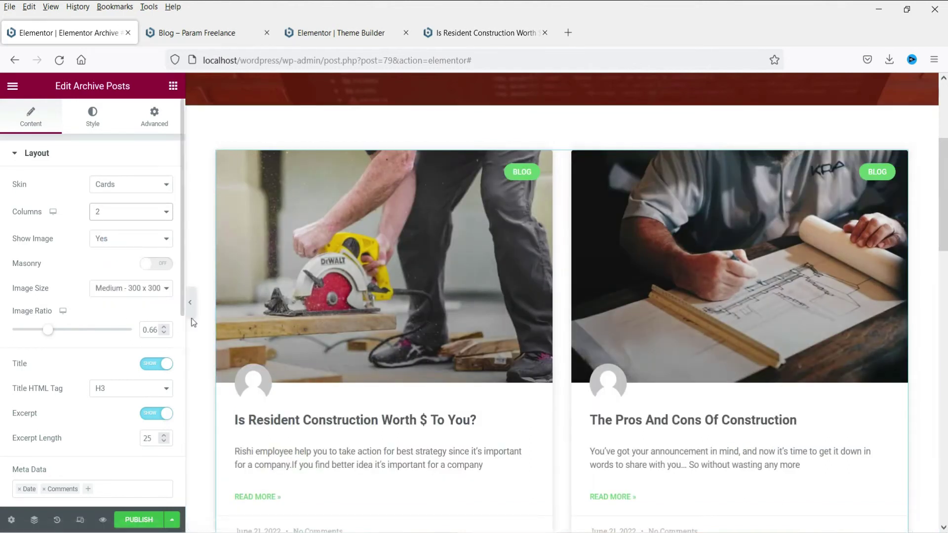
{"action": "left_click", "coordinate": [190, 302]}
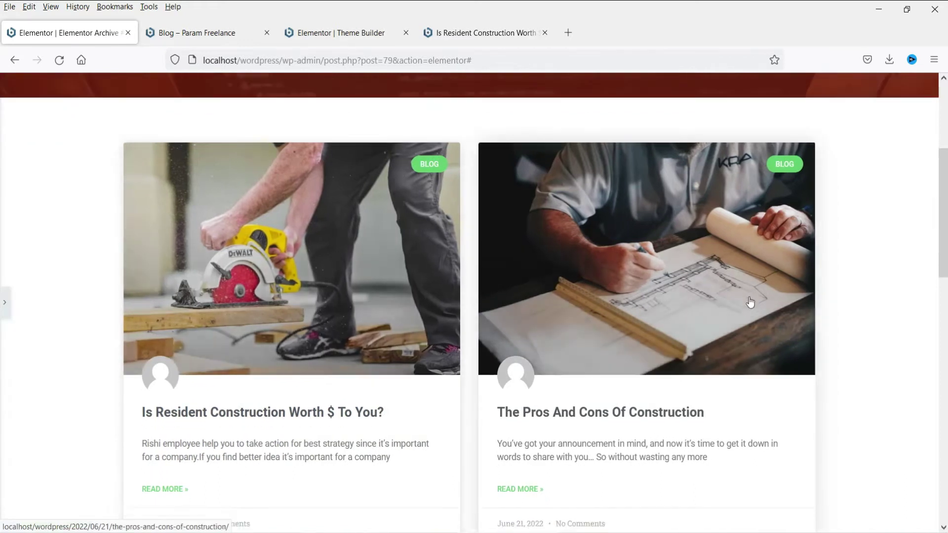
{"action": "scroll", "coordinate": [747, 299], "scroll_direction": "down", "scroll_amount": 9}
{"action": "scroll", "coordinate": [748, 291], "scroll_direction": "up", "scroll_amount": 8}
{"action": "scroll", "coordinate": [747, 296], "scroll_direction": "up", "scroll_amount": 4}
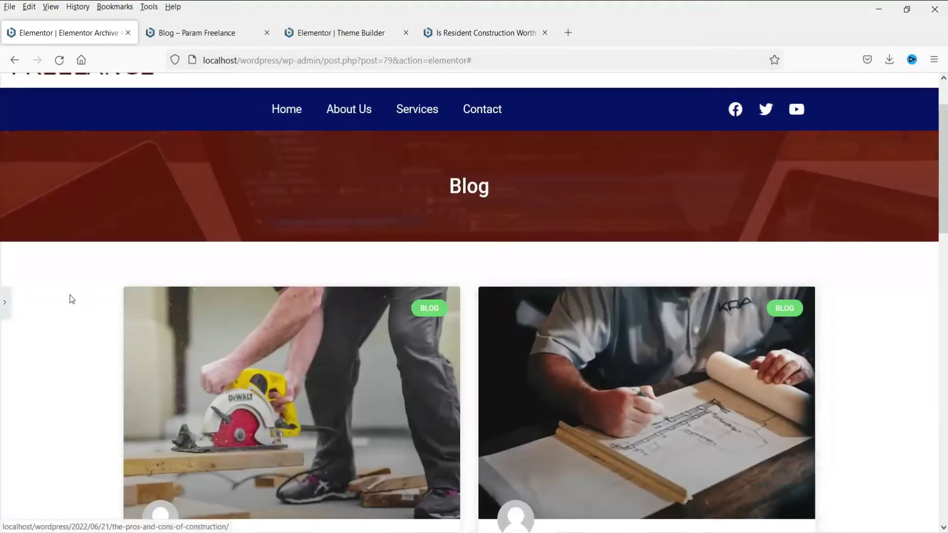
Set the posts grid back to 3 columns
{"action": "left_click", "coordinate": [7, 308]}
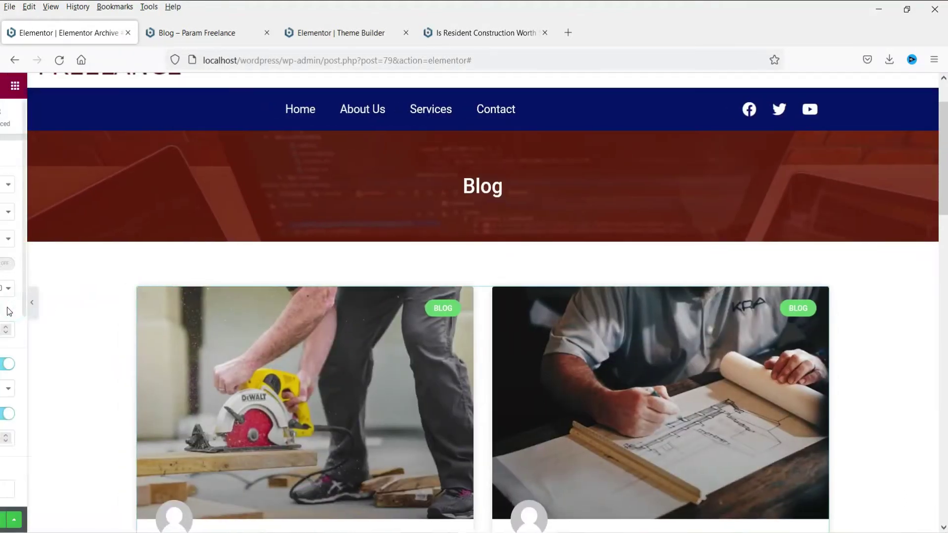
{"action": "left_click", "coordinate": [126, 211]}
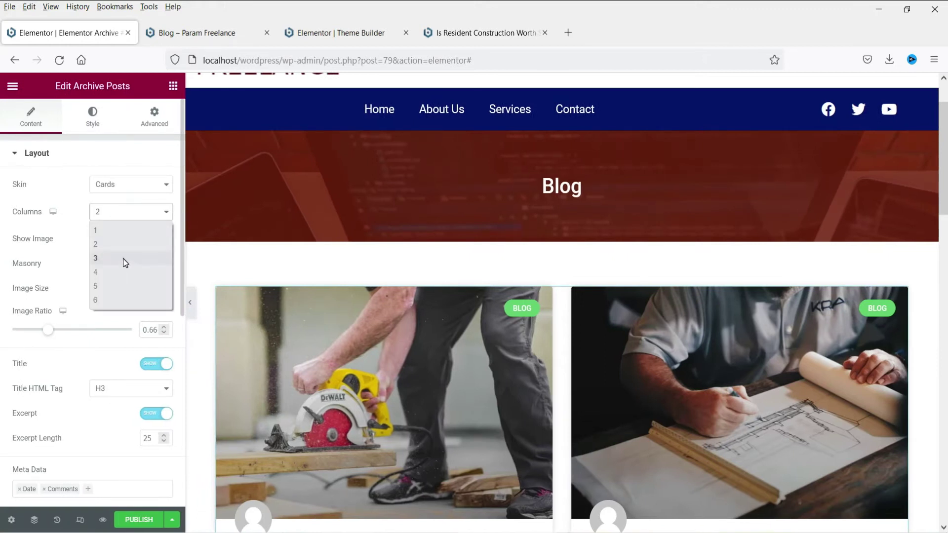
{"action": "left_click", "coordinate": [124, 258]}
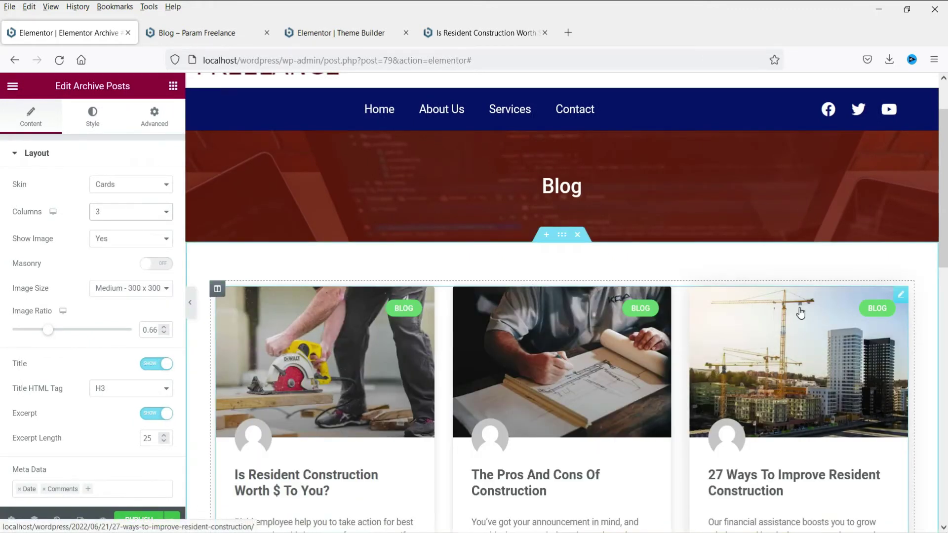
{"action": "left_click", "coordinate": [121, 212]}
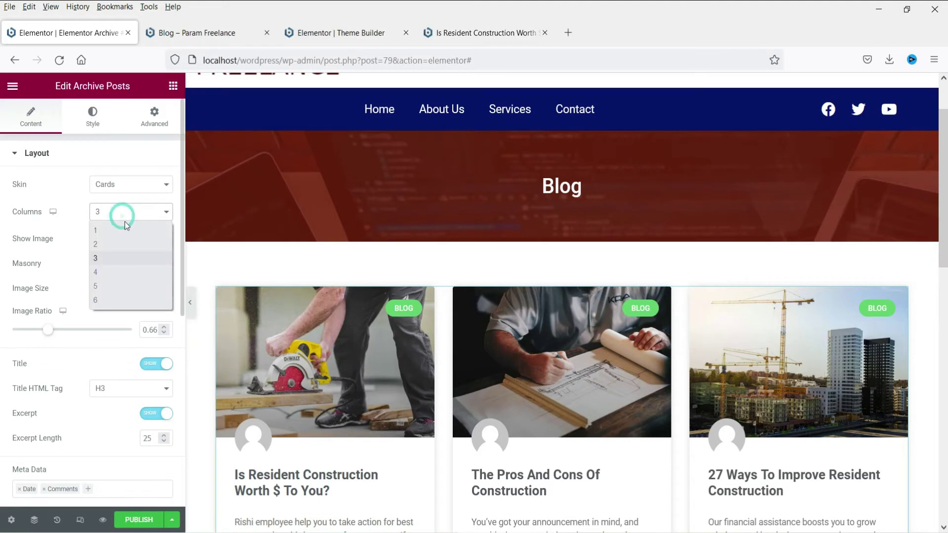
{"action": "left_click", "coordinate": [135, 262]}
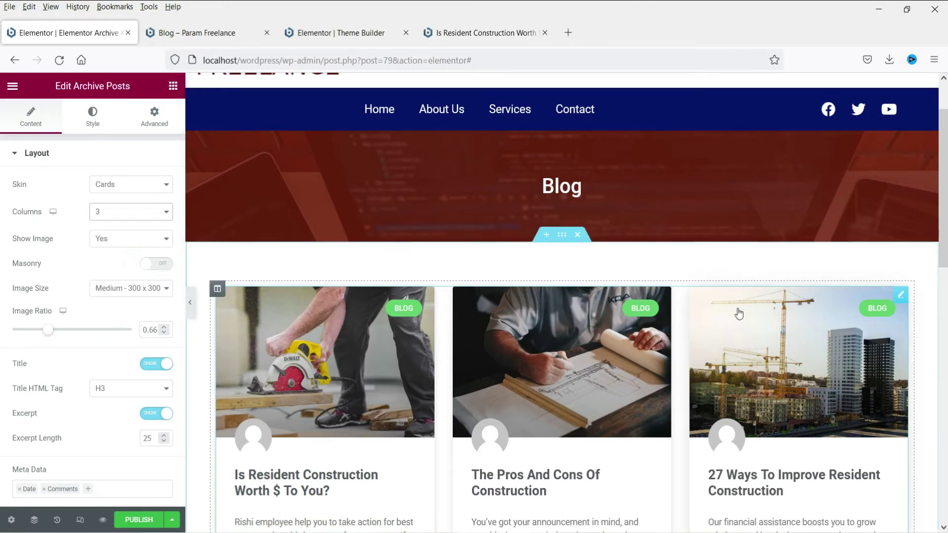
{"action": "scroll", "coordinate": [911, 266], "scroll_direction": "down", "scroll_amount": 5}
{"action": "scroll", "coordinate": [911, 266], "scroll_direction": "up", "scroll_amount": 4}
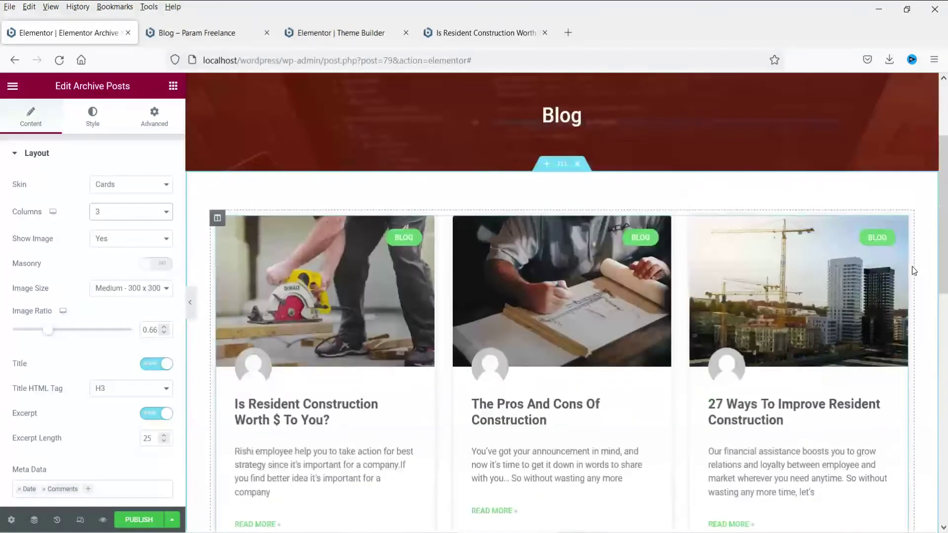
{"action": "left_click", "coordinate": [119, 245]}
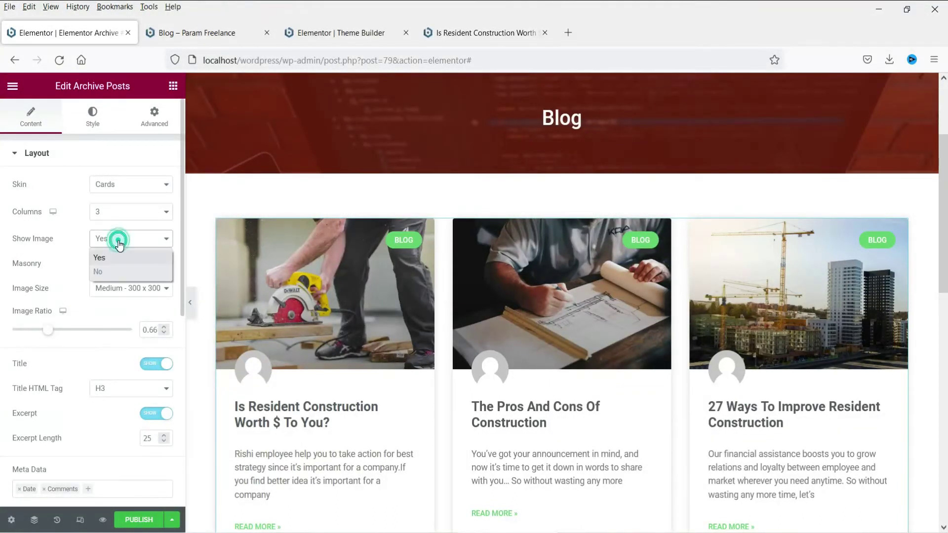
{"action": "left_click", "coordinate": [119, 273]}
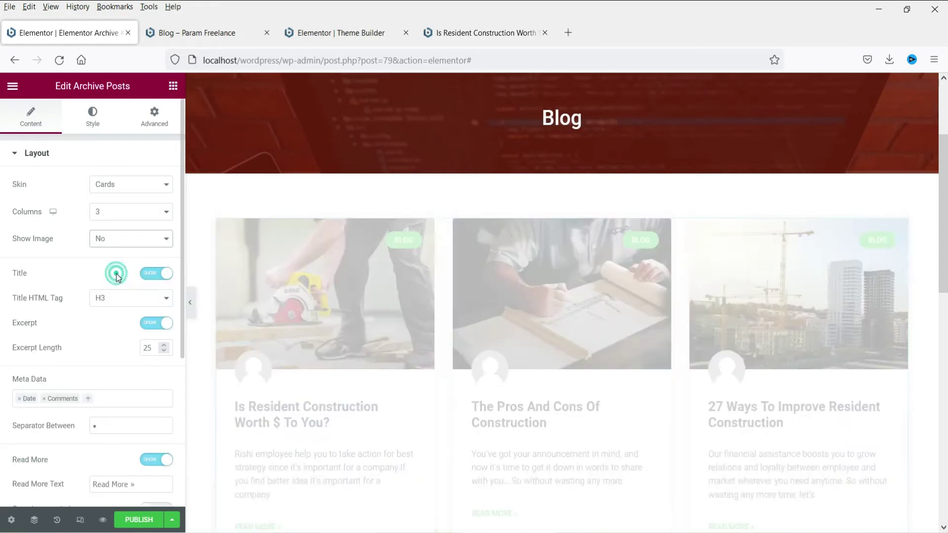
{"action": "left_click", "coordinate": [110, 240]}
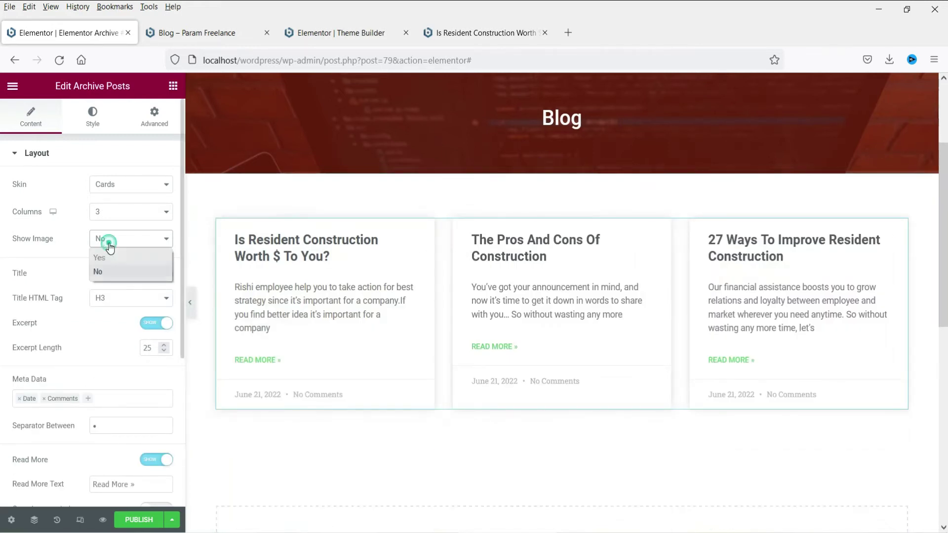
{"action": "left_click", "coordinate": [110, 248]}
{"action": "scroll", "coordinate": [94, 261], "scroll_direction": "down", "scroll_amount": 3}
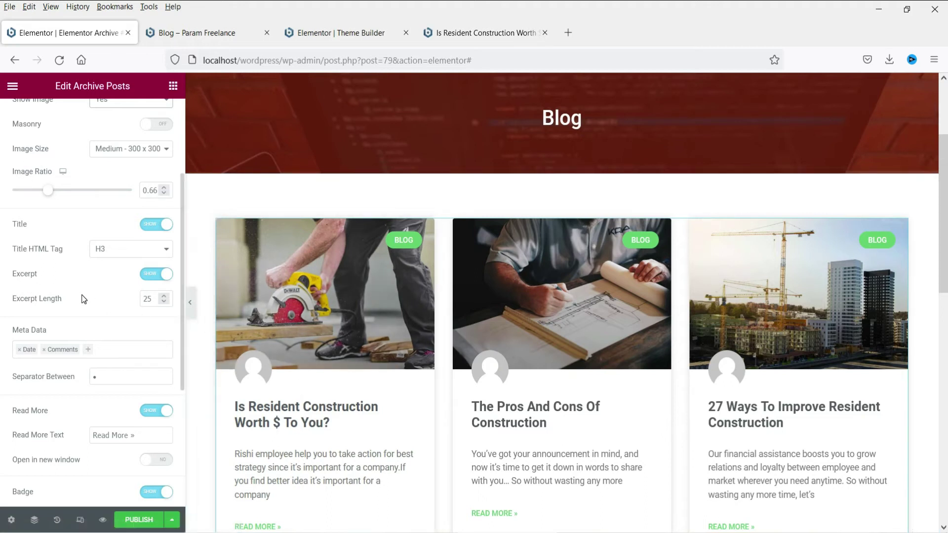
{"action": "scroll", "coordinate": [258, 332], "scroll_direction": "down", "scroll_amount": 3}
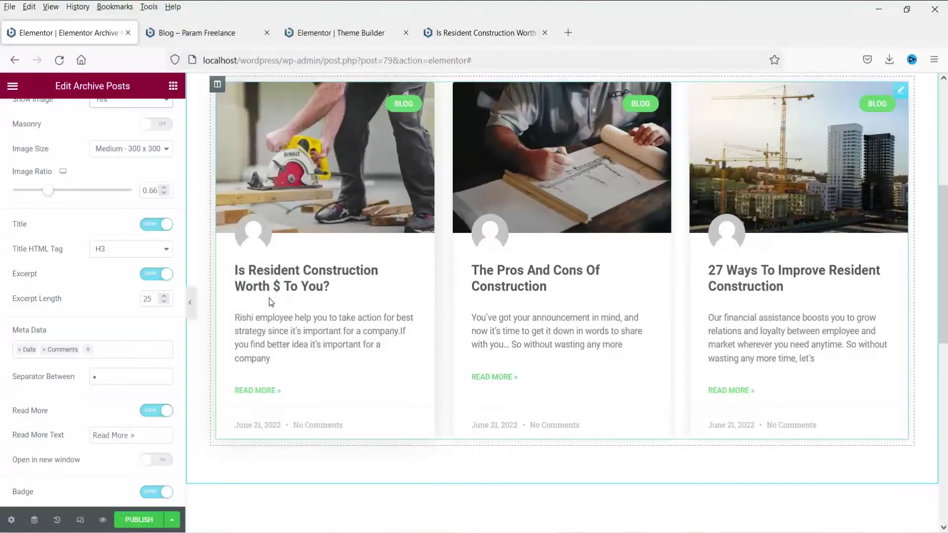
{"action": "scroll", "coordinate": [270, 298], "scroll_direction": "down", "scroll_amount": 3}
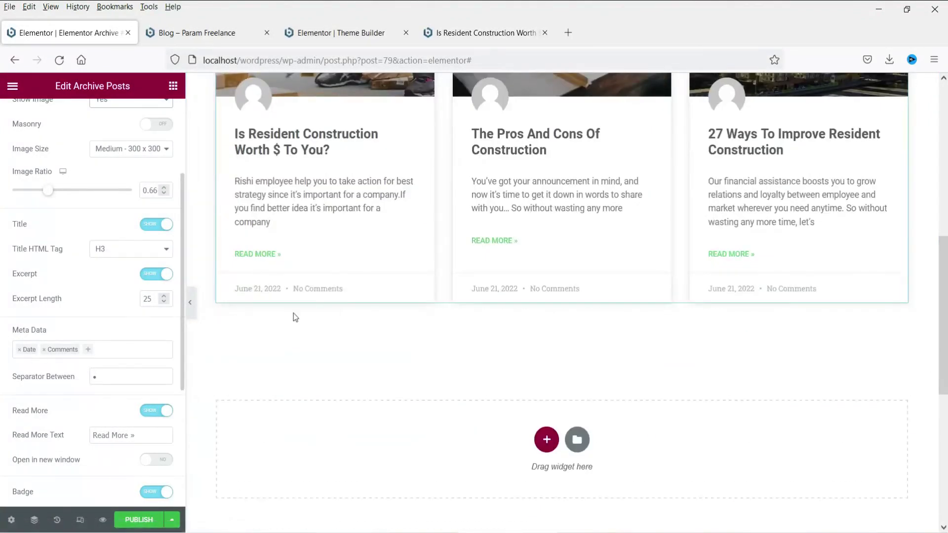
Replace Comments with Author in the post cards' meta data
{"action": "left_click", "coordinate": [43, 350]}
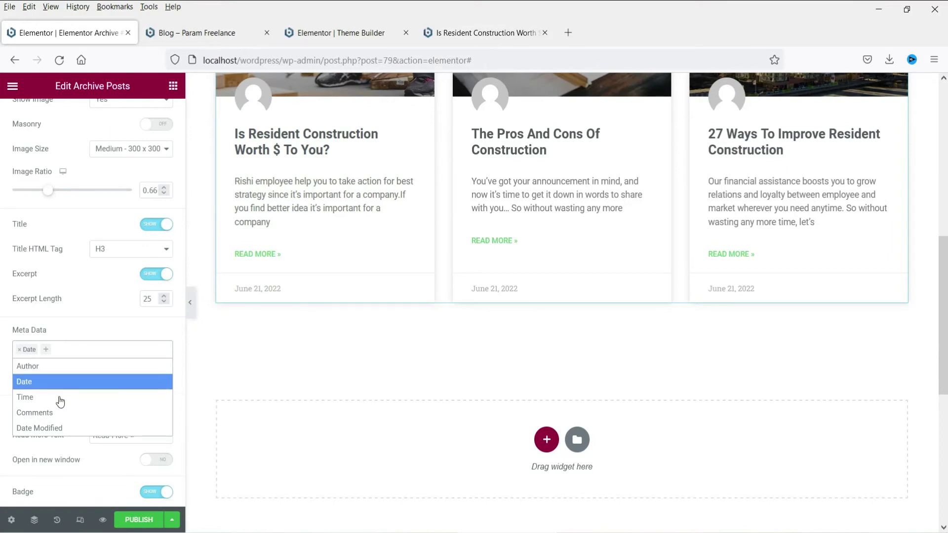
{"action": "left_click", "coordinate": [58, 367]}
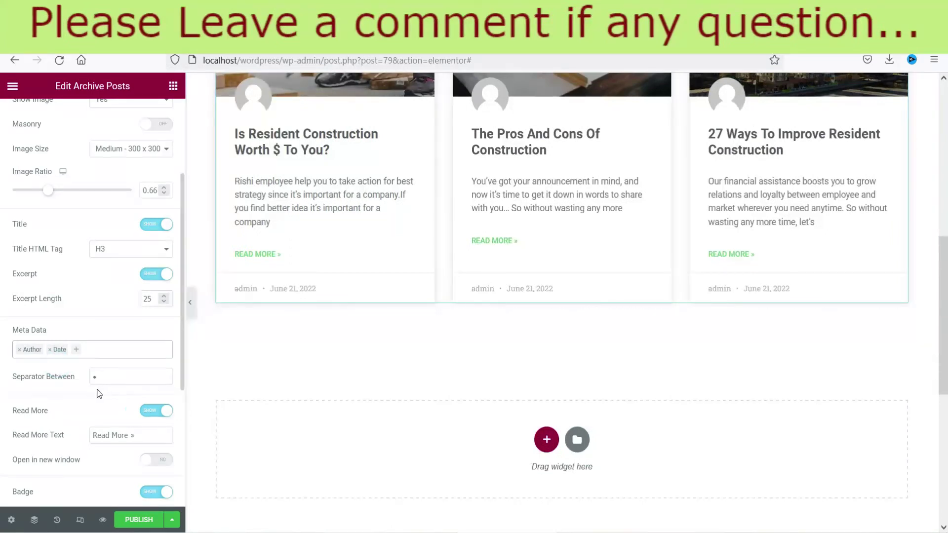
{"action": "scroll", "coordinate": [94, 389], "scroll_direction": "down", "scroll_amount": 3}
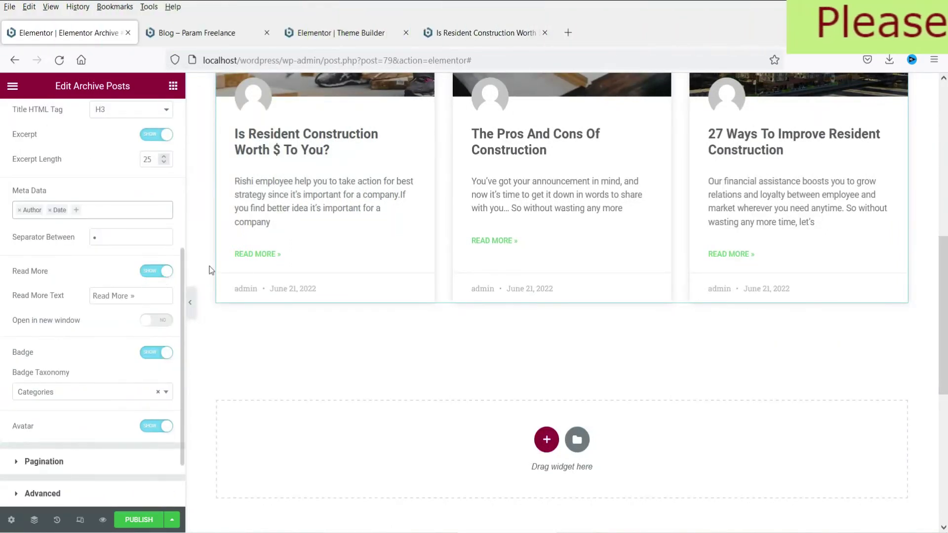
Test-toggle Read More and the BLOG badges, keeping both on with Categories as badge taxonomy
{"action": "left_click", "coordinate": [158, 270]}
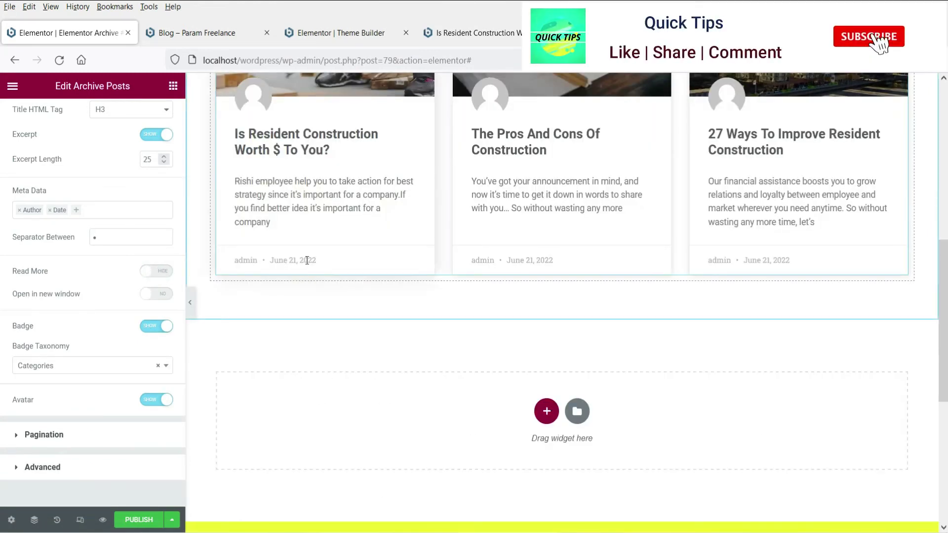
{"action": "left_click", "coordinate": [163, 271]}
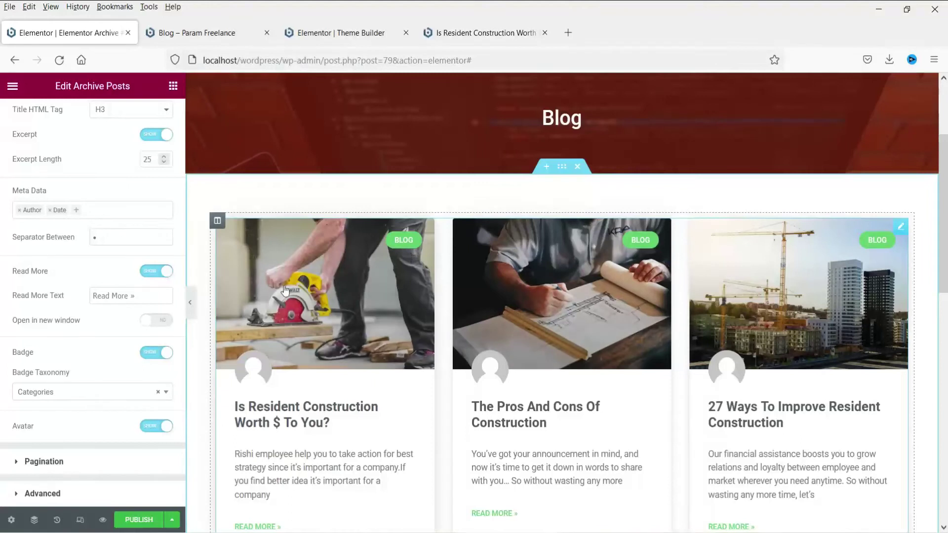
{"action": "left_click", "coordinate": [153, 356]}
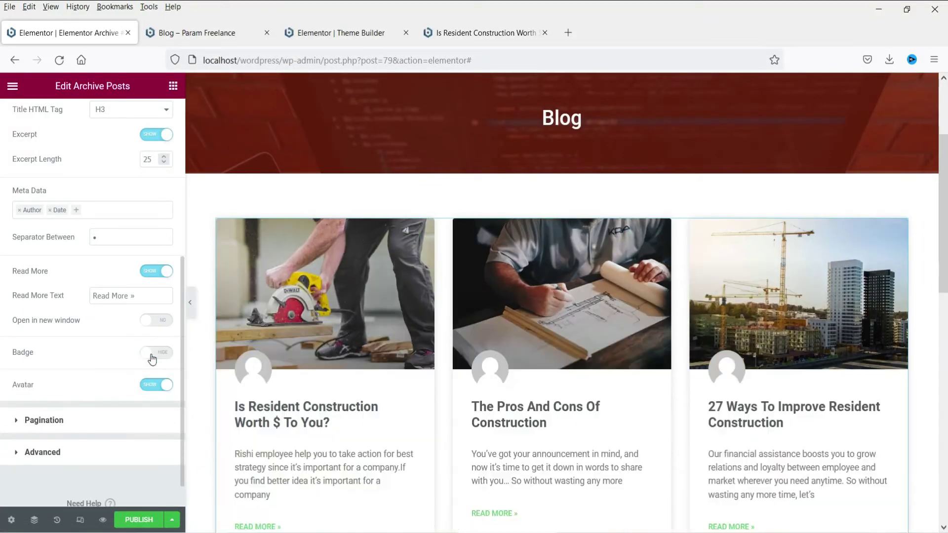
{"action": "left_click", "coordinate": [157, 354]}
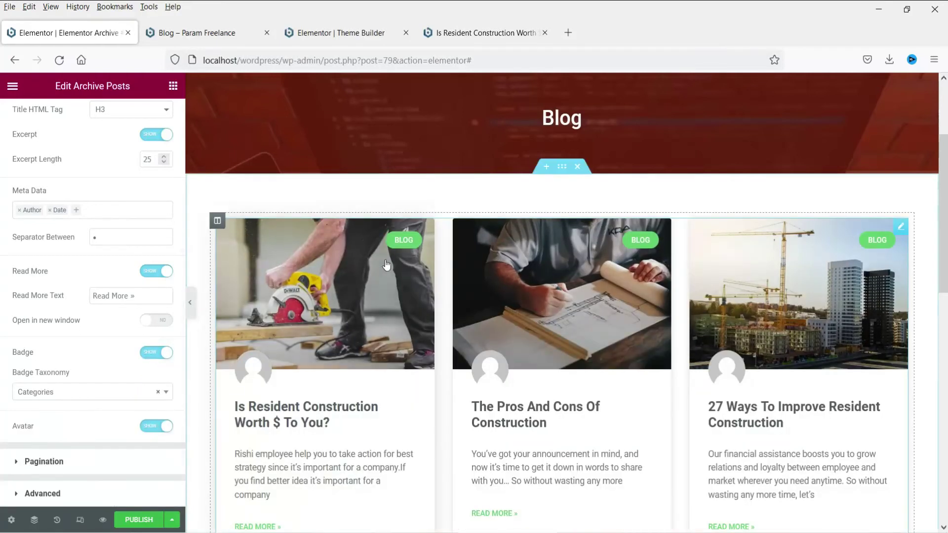
{"action": "left_click", "coordinate": [106, 392]}
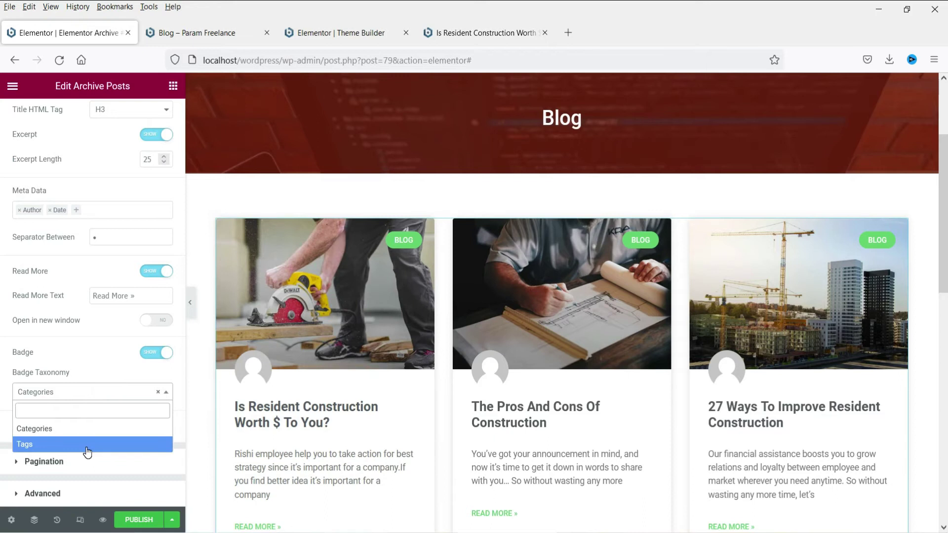
{"action": "left_click", "coordinate": [83, 427]}
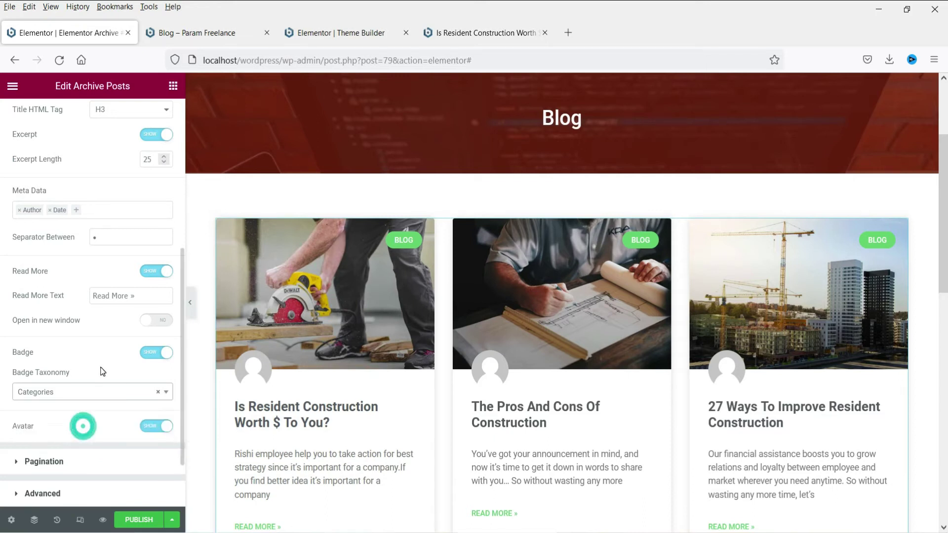
{"action": "scroll", "coordinate": [75, 331], "scroll_direction": "down", "scroll_amount": 2}
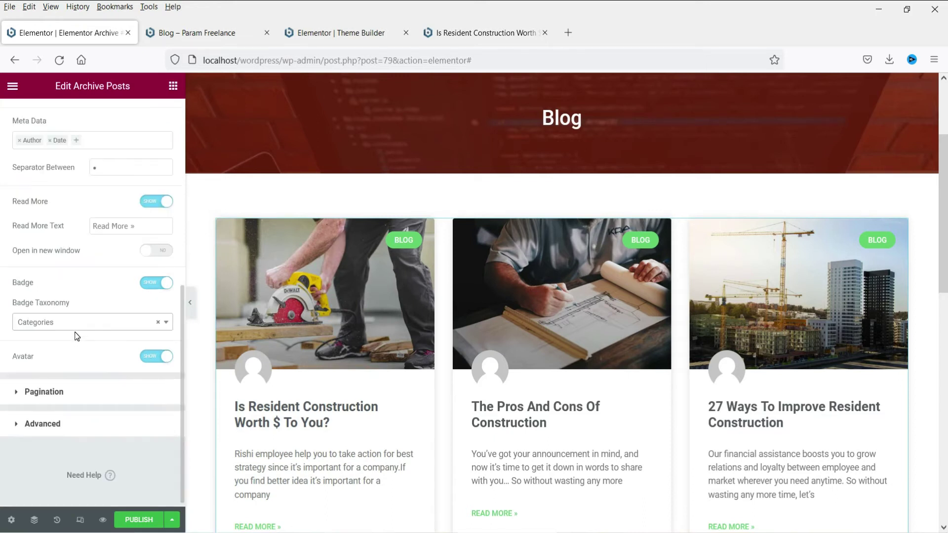
{"action": "left_click", "coordinate": [44, 392]}
Review the Nothing Found message settings, then move to the posts widget's Style tab
{"action": "scroll", "coordinate": [418, 222], "scroll_direction": "down", "scroll_amount": 8}
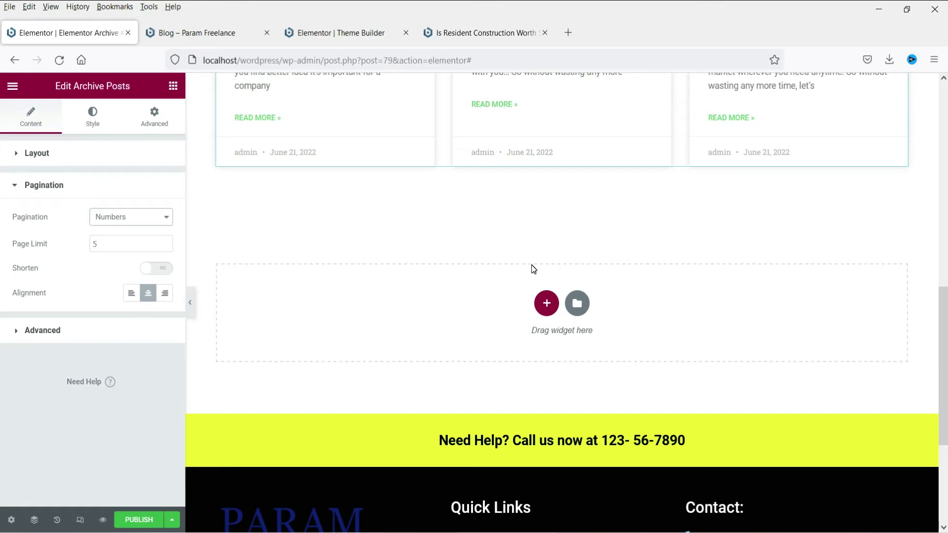
{"action": "scroll", "coordinate": [567, 255], "scroll_direction": "up", "scroll_amount": 7}
{"action": "left_click", "coordinate": [567, 255]}
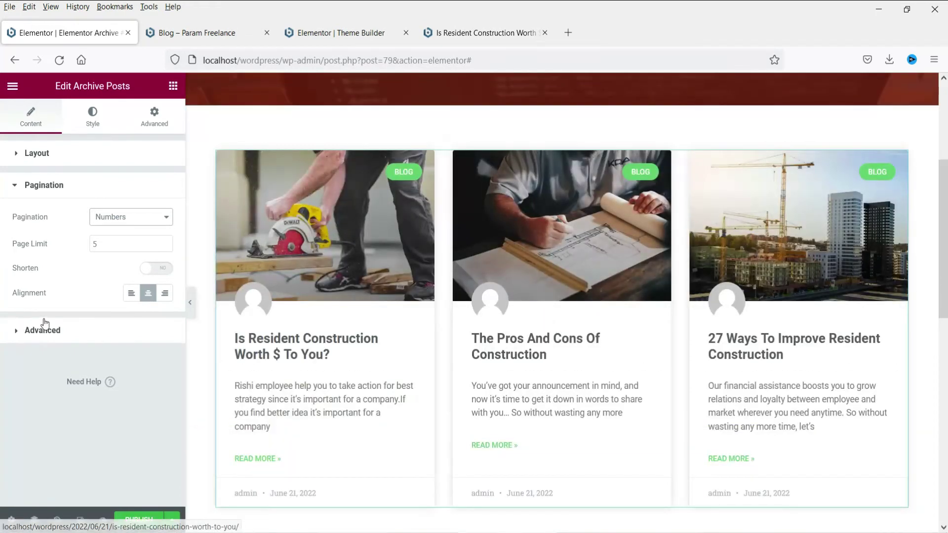
{"action": "left_click", "coordinate": [42, 417]}
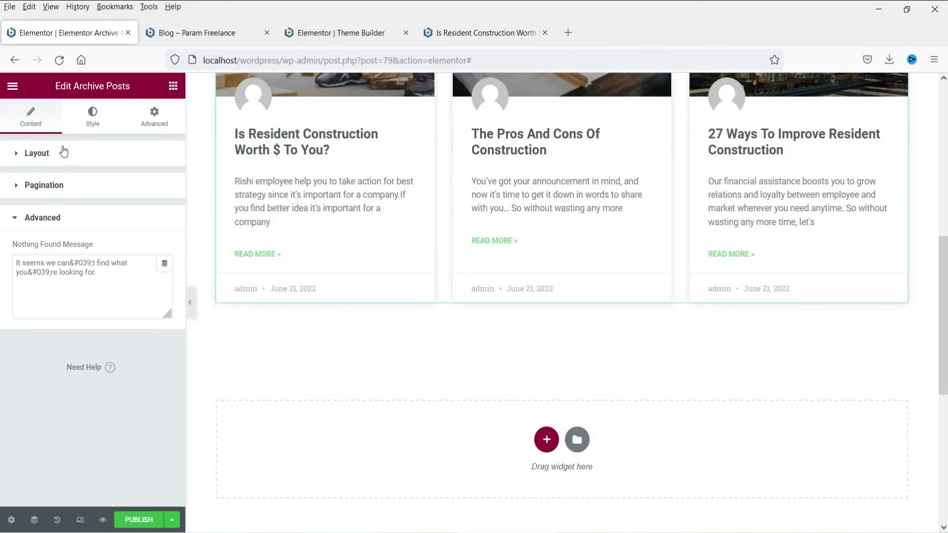
{"action": "left_click", "coordinate": [88, 120]}
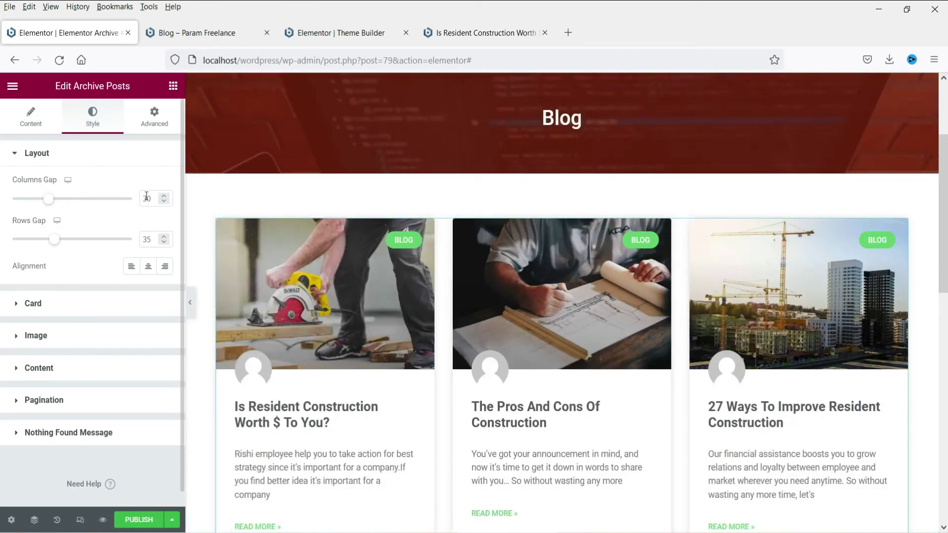
Set the posts grid's Columns Gap and Rows Gap to 20
{"action": "double_click", "coordinate": [145, 197]}
{"action": "type", "text": "20"}
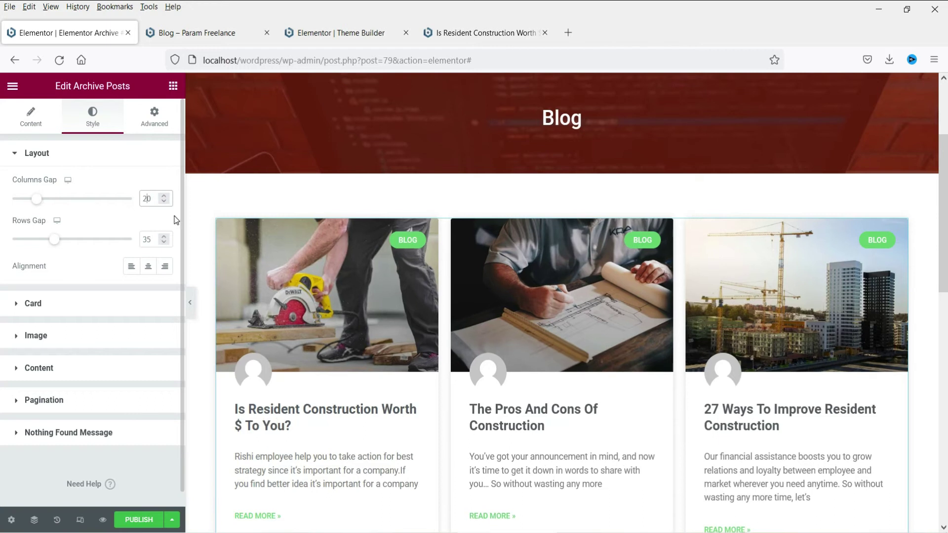
{"action": "double_click", "coordinate": [146, 239]}
{"action": "type", "text": "20"}
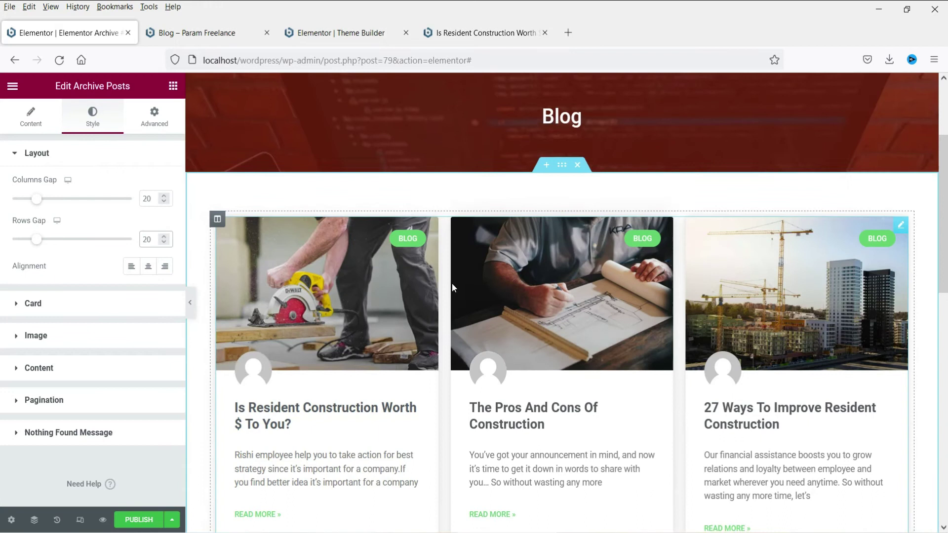
{"action": "scroll", "coordinate": [395, 256], "scroll_direction": "down", "scroll_amount": 5}
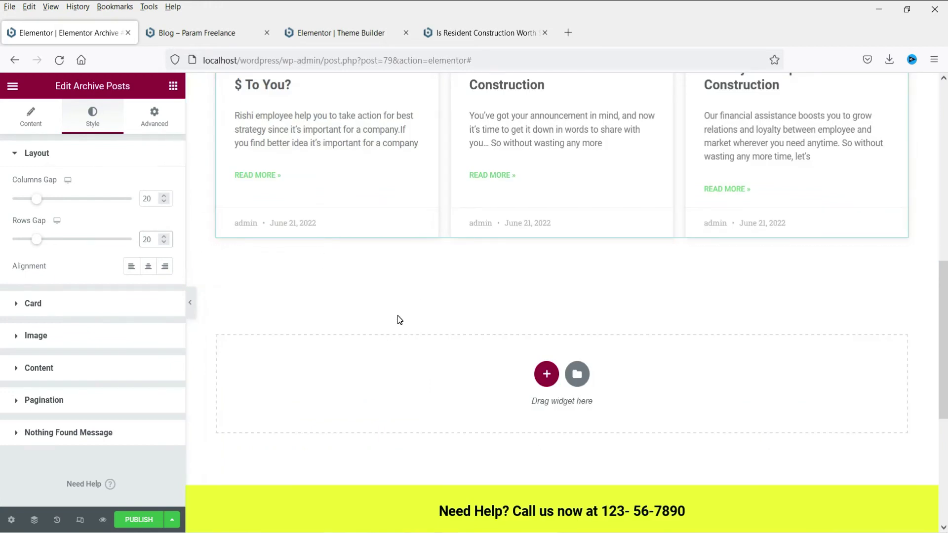
Give the post cards a light blue background colour
{"action": "left_click", "coordinate": [55, 305]}
{"action": "scroll", "coordinate": [445, 317], "scroll_direction": "up", "scroll_amount": 5}
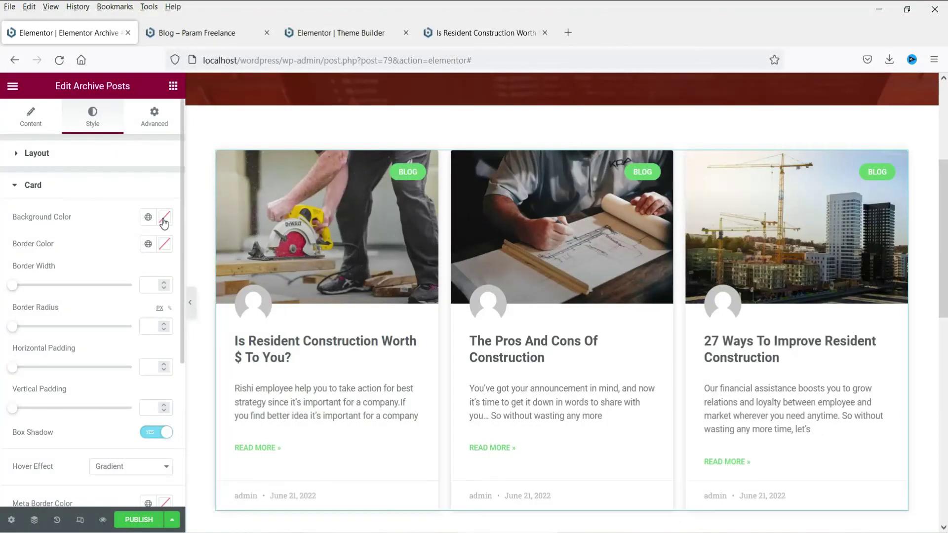
{"action": "left_click", "coordinate": [148, 217]}
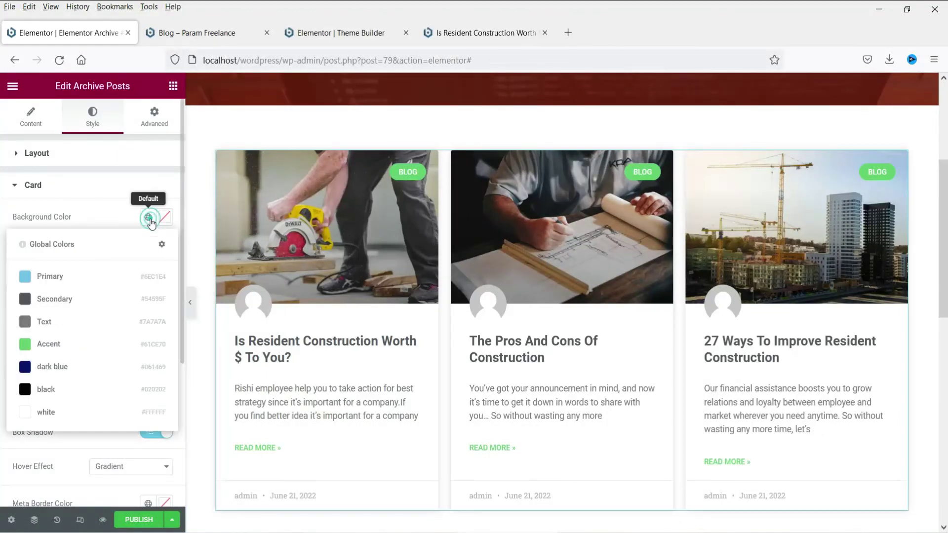
{"action": "left_click", "coordinate": [58, 276]}
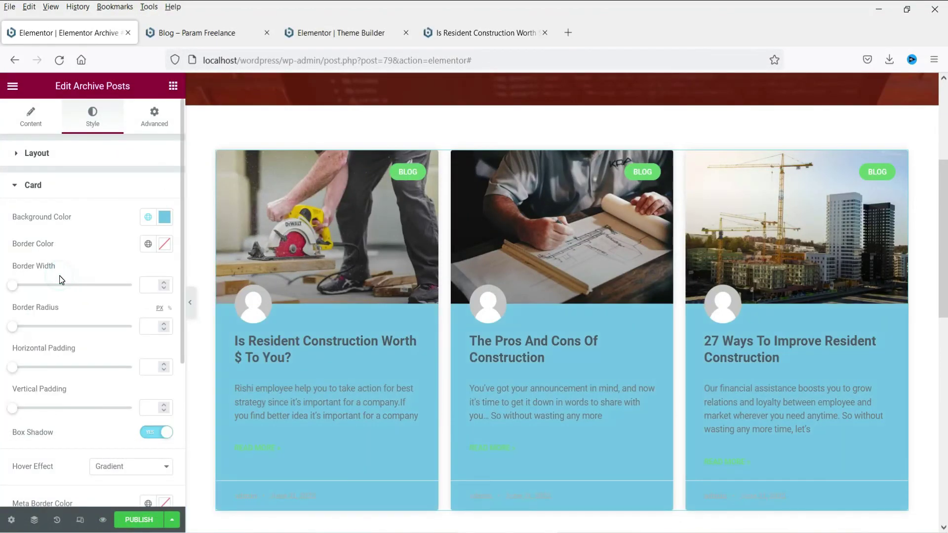
{"action": "left_click", "coordinate": [148, 216]}
{"action": "left_click", "coordinate": [165, 216]}
{"action": "left_click_drag", "start_coordinate": [62, 271], "coordinate": [34, 269]}
{"action": "left_click", "coordinate": [104, 187]}
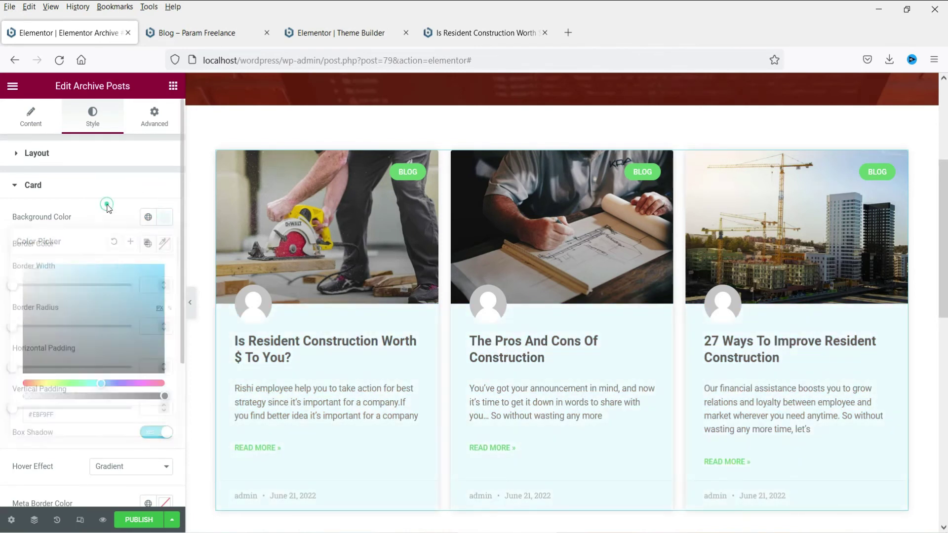
{"action": "left_click", "coordinate": [73, 149]}
Give the cards a black 1 px border with a 20 border radius
{"action": "left_click", "coordinate": [79, 303]}
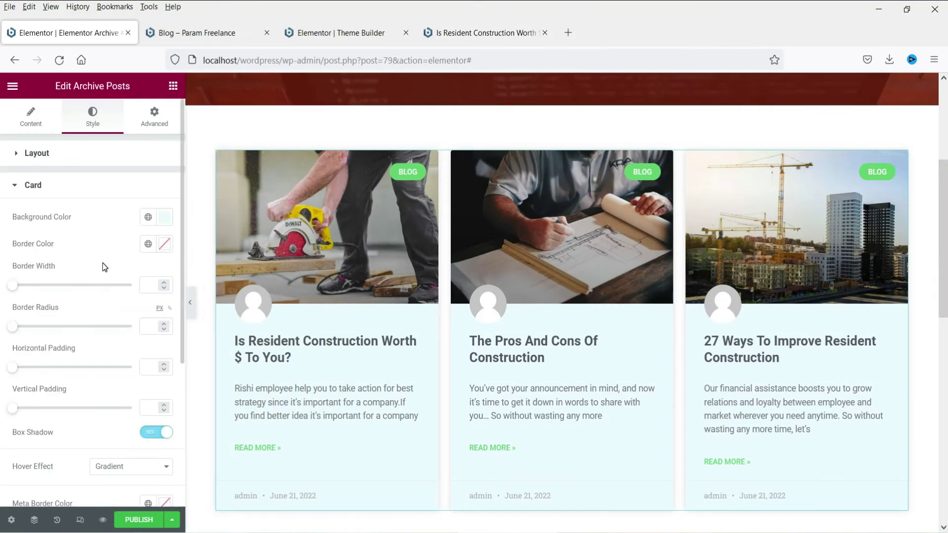
{"action": "left_click", "coordinate": [145, 244]}
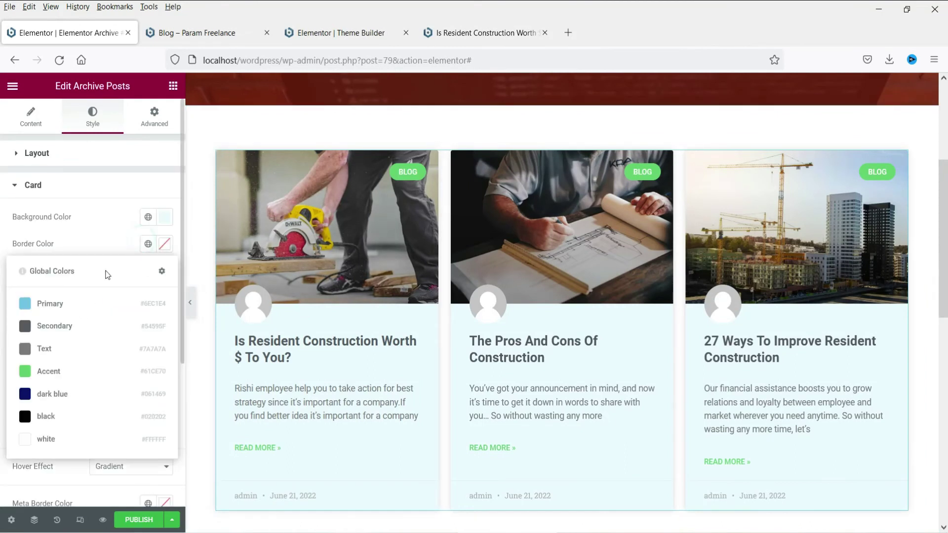
{"action": "left_click", "coordinate": [46, 417]}
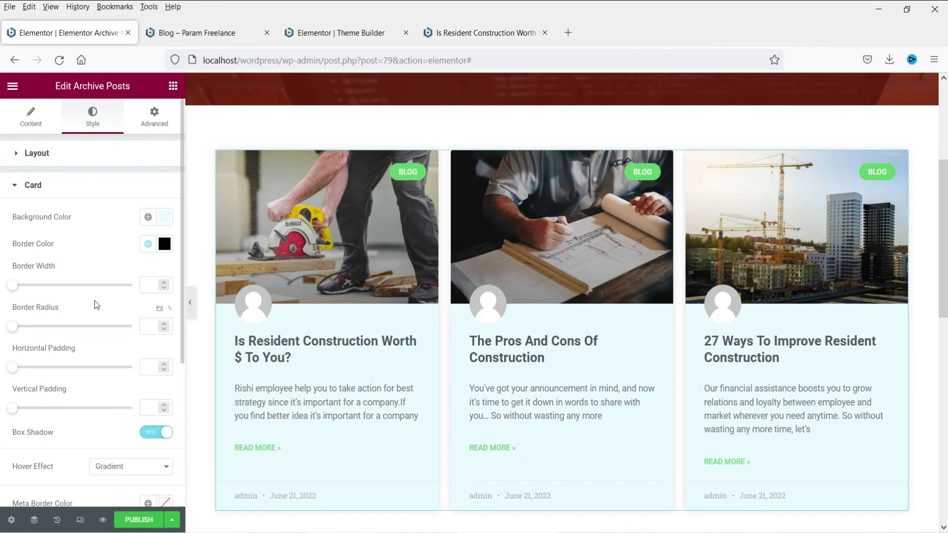
{"action": "left_click", "coordinate": [144, 285]}
{"action": "type", "text": "1"}
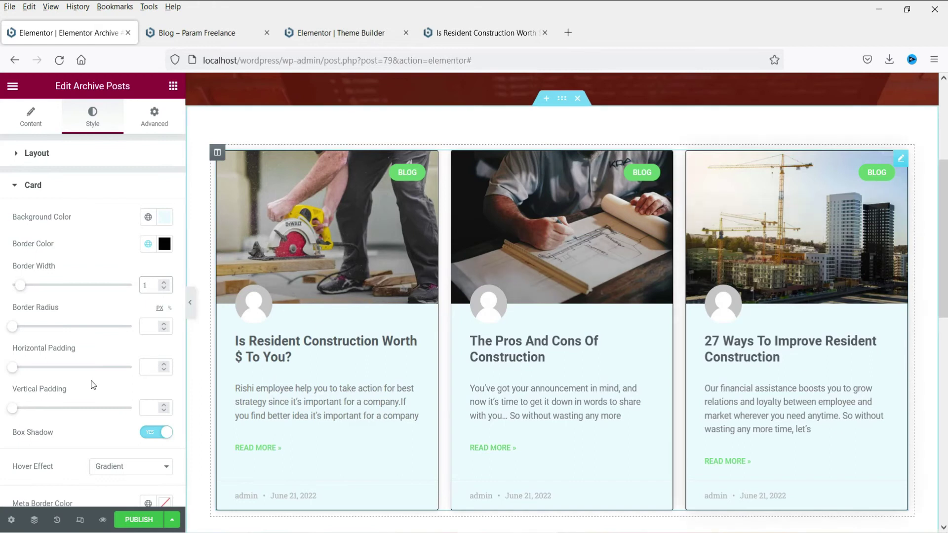
{"action": "left_click", "coordinate": [148, 327]}
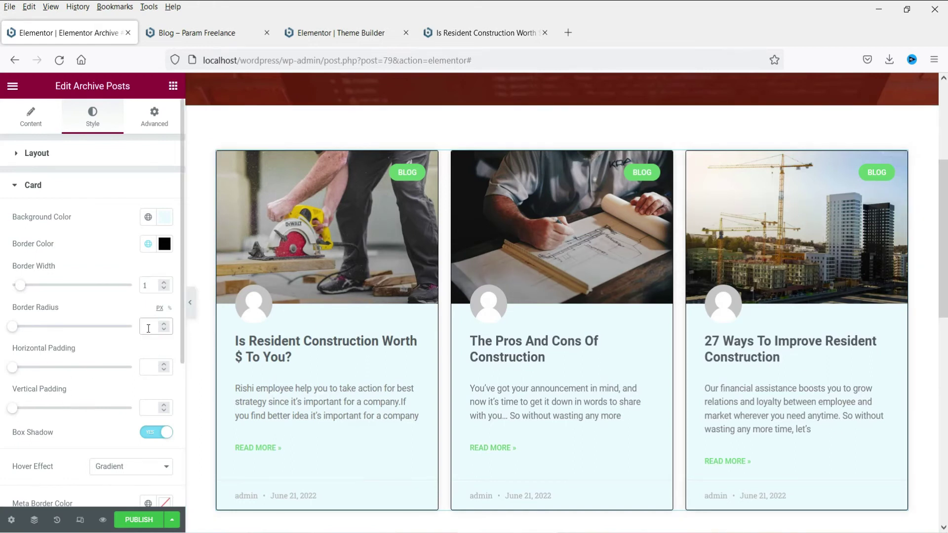
{"action": "type", "text": "20"}
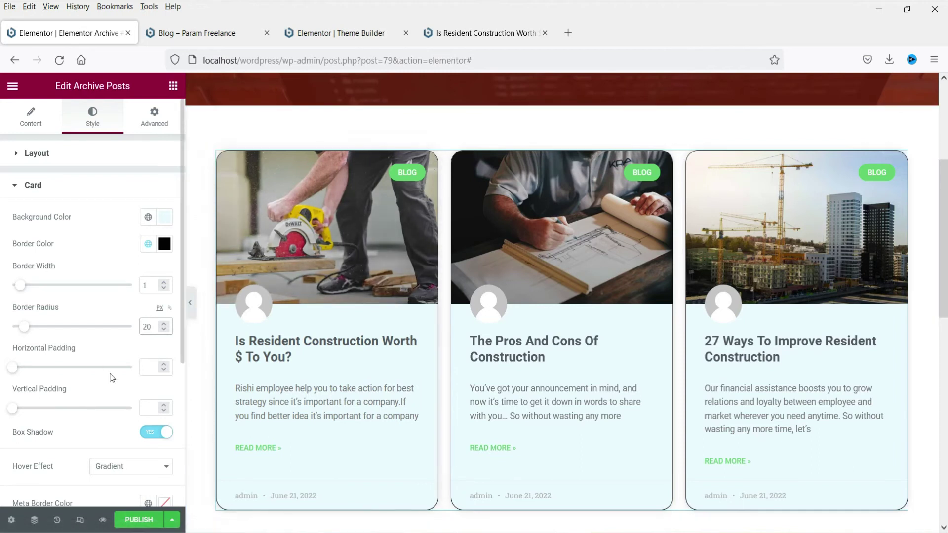
Keep Gradient as the cards' hover effect and review the image style settings
{"action": "scroll", "coordinate": [93, 365], "scroll_direction": "down", "scroll_amount": 3}
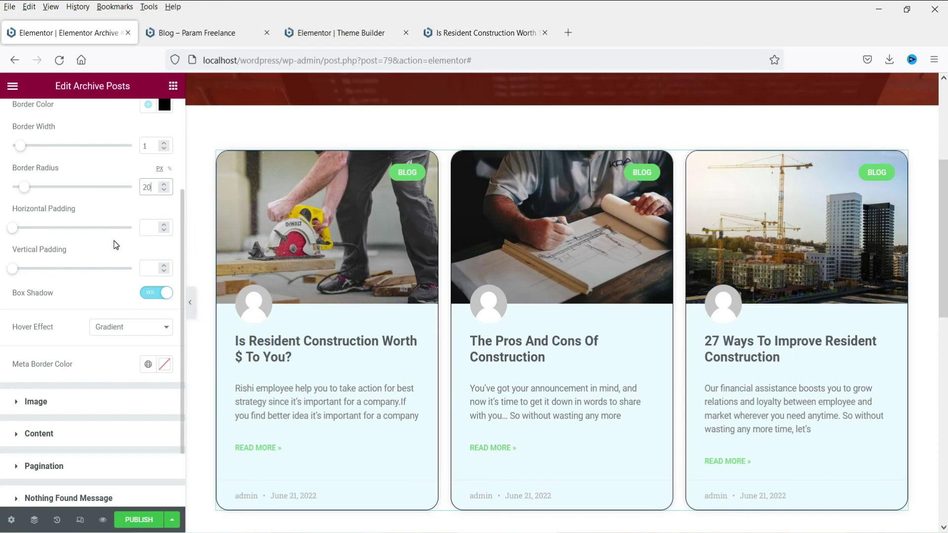
{"action": "left_click", "coordinate": [137, 335]}
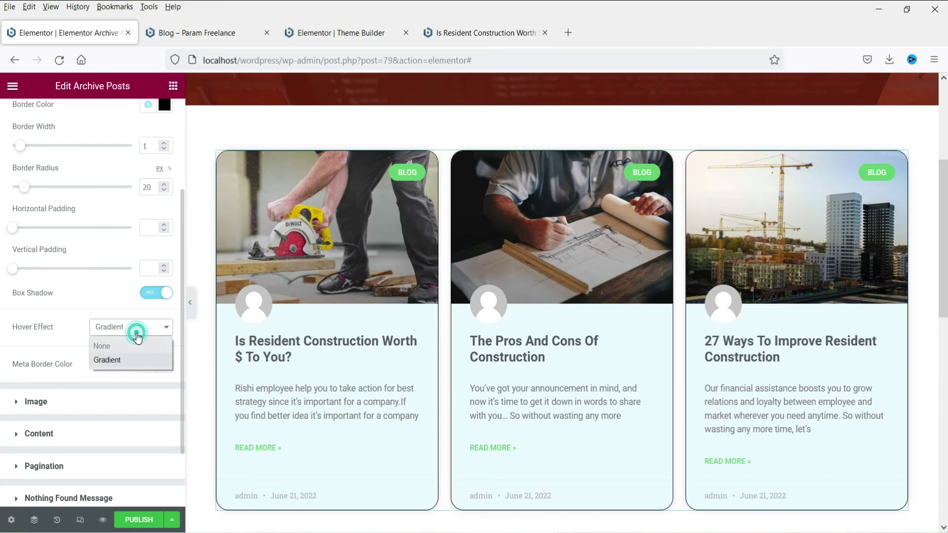
{"action": "left_click", "coordinate": [127, 360]}
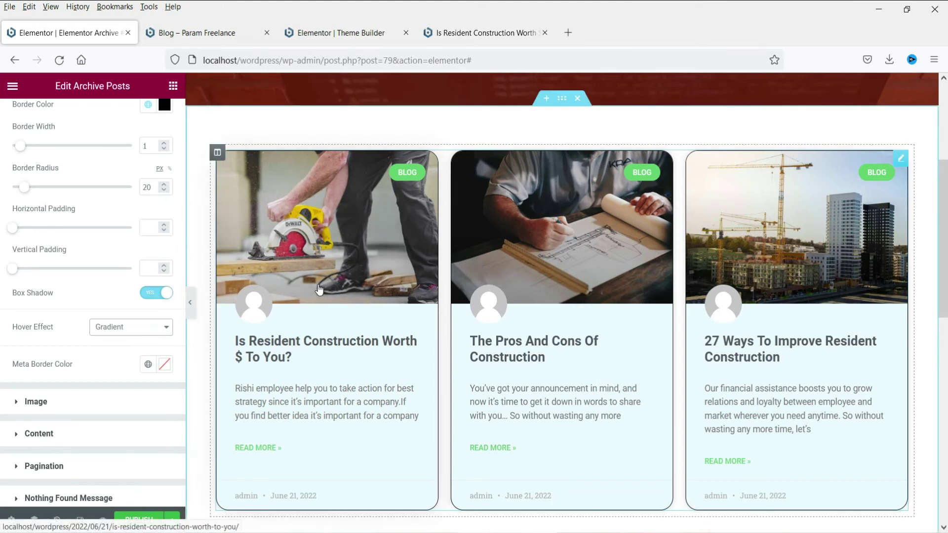
{"action": "left_click", "coordinate": [47, 407]}
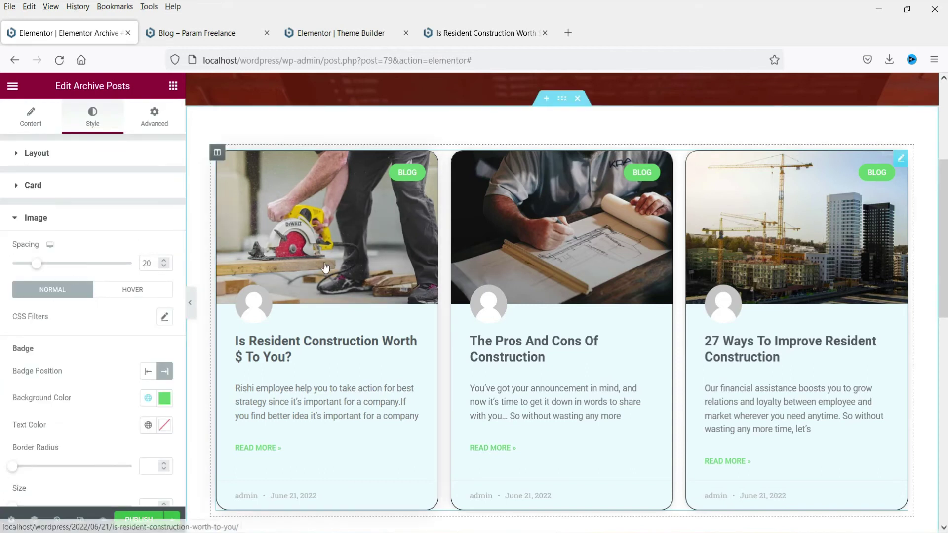
{"action": "scroll", "coordinate": [60, 285], "scroll_direction": "down", "scroll_amount": 2}
{"action": "scroll", "coordinate": [60, 285], "scroll_direction": "down", "scroll_amount": 4}
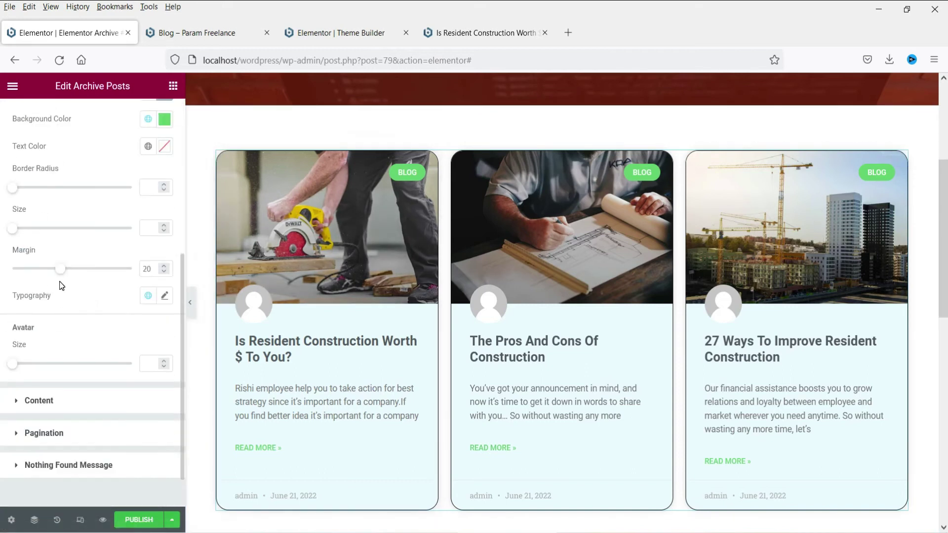
{"action": "left_click", "coordinate": [56, 401]}
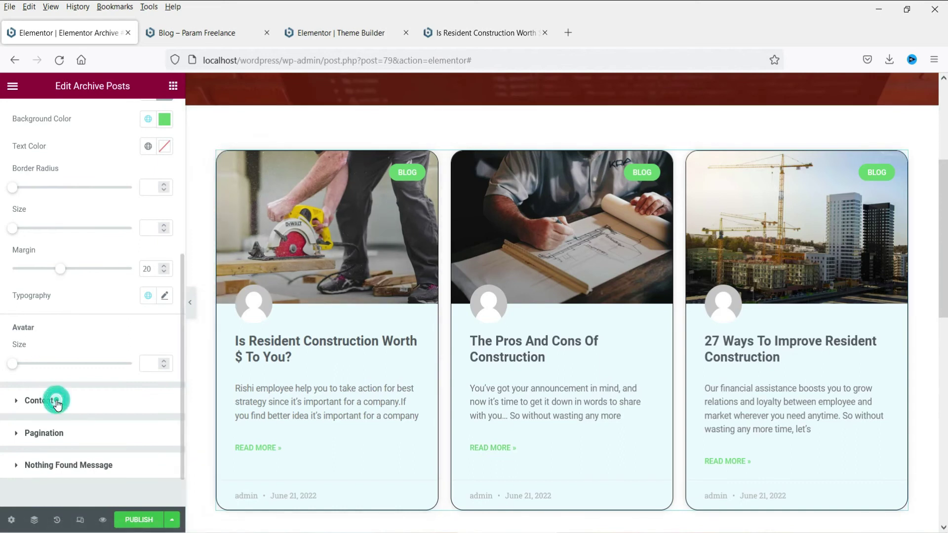
Colour excerpts global black, READ MORE links dark blue and author/date meta Accent green
{"action": "scroll", "coordinate": [95, 300], "scroll_direction": "down", "scroll_amount": 3}
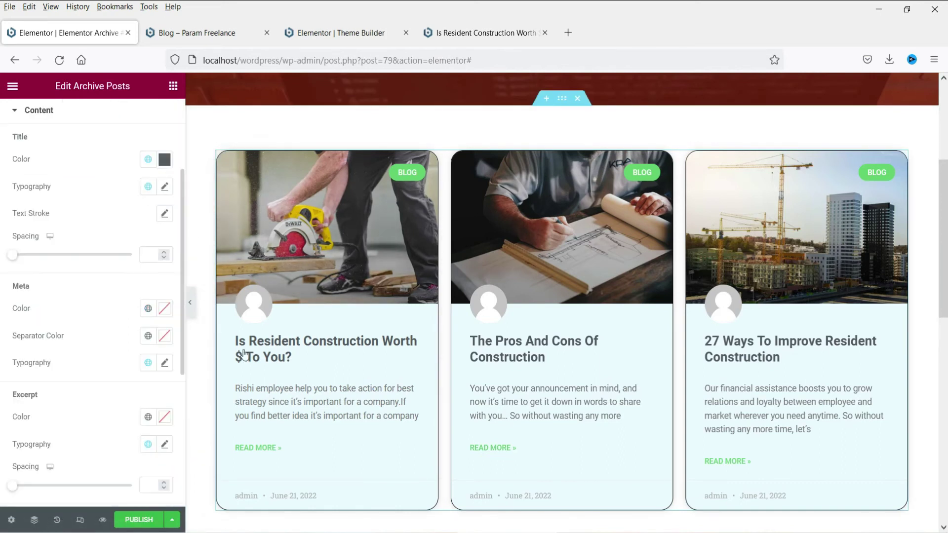
{"action": "scroll", "coordinate": [89, 279], "scroll_direction": "down", "scroll_amount": 3}
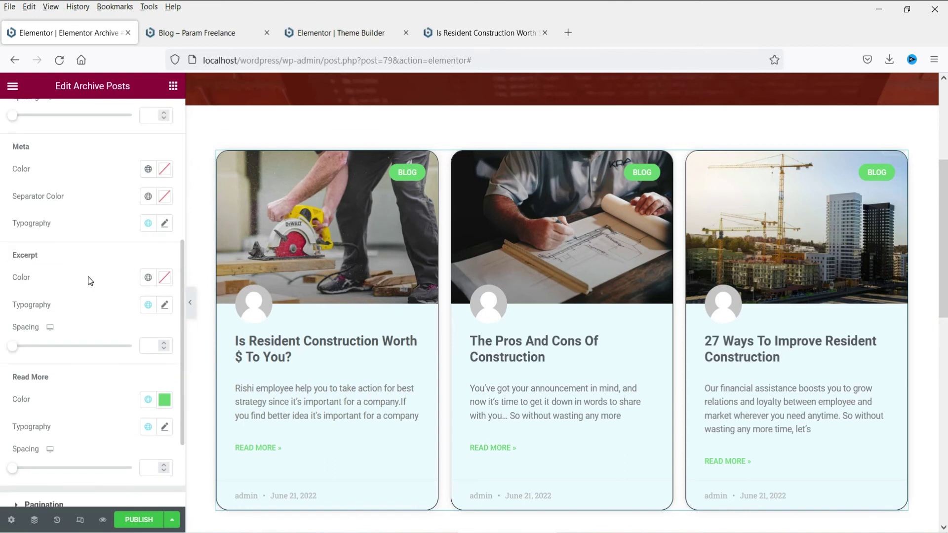
{"action": "left_click", "coordinate": [148, 276]}
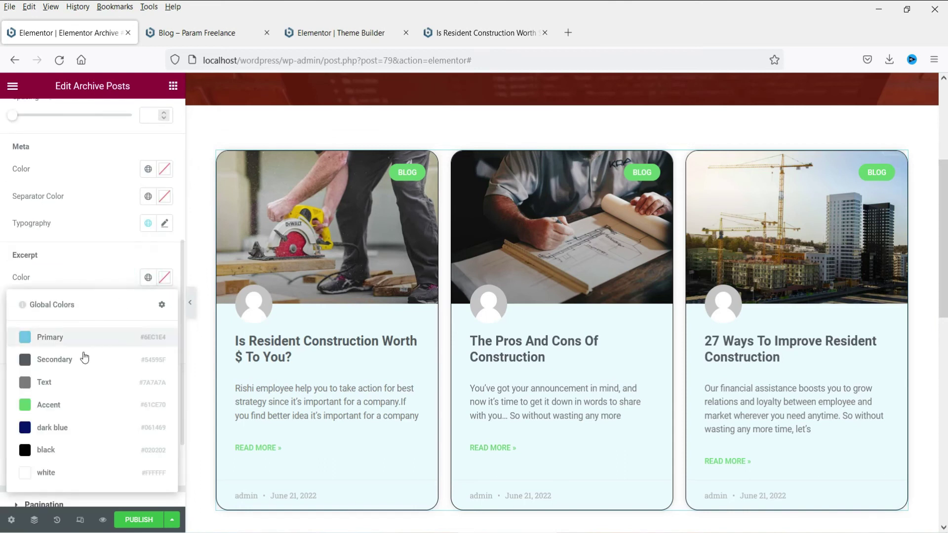
{"action": "left_click", "coordinate": [43, 450]}
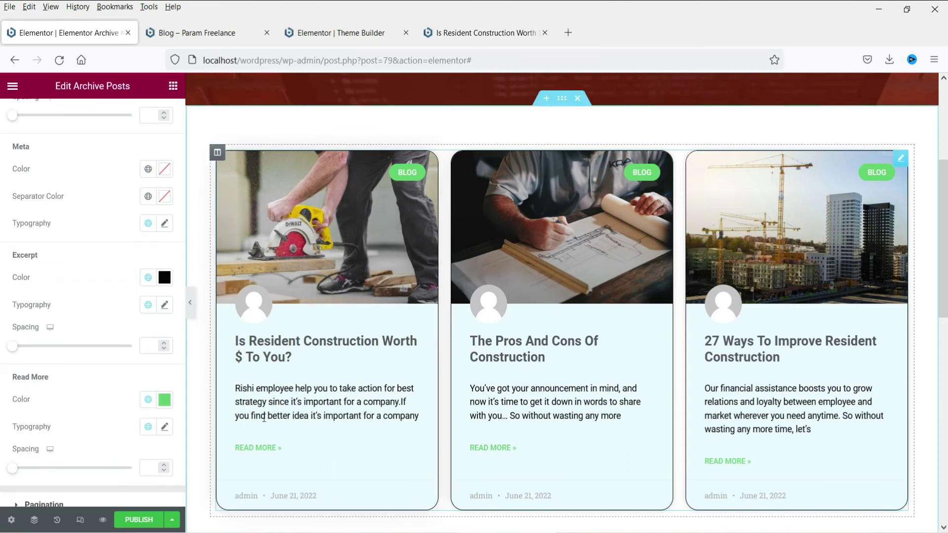
{"action": "scroll", "coordinate": [133, 297], "scroll_direction": "down", "scroll_amount": 3}
{"action": "left_click", "coordinate": [149, 279]}
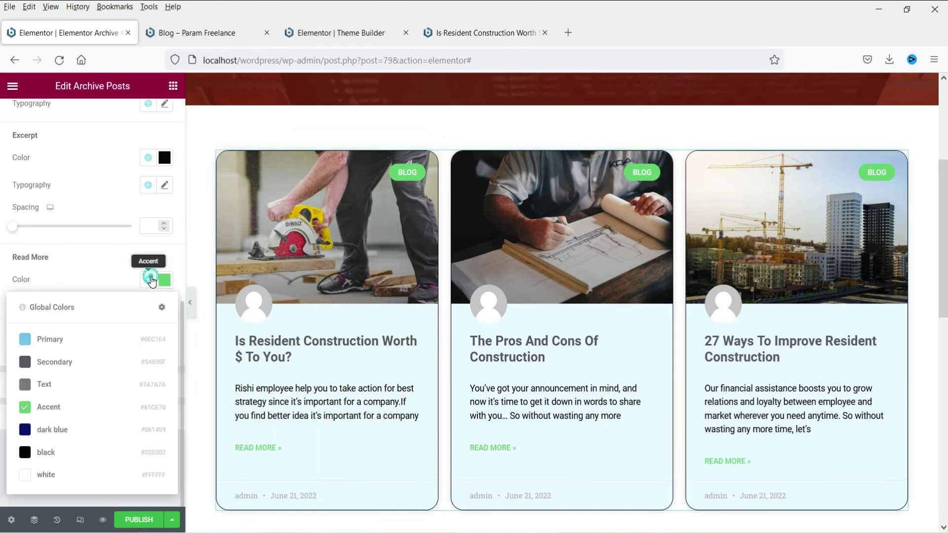
{"action": "left_click", "coordinate": [53, 430]}
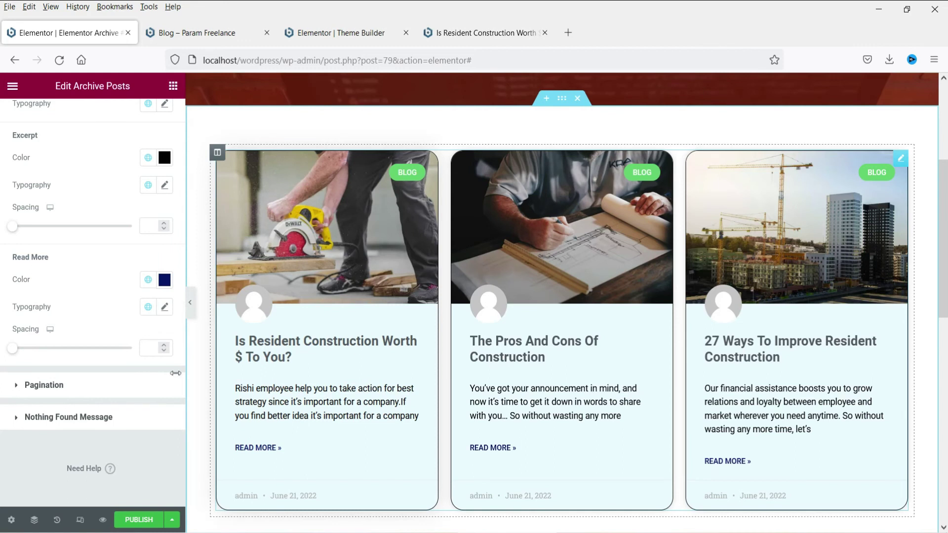
{"action": "scroll", "coordinate": [80, 316], "scroll_direction": "up", "scroll_amount": 3}
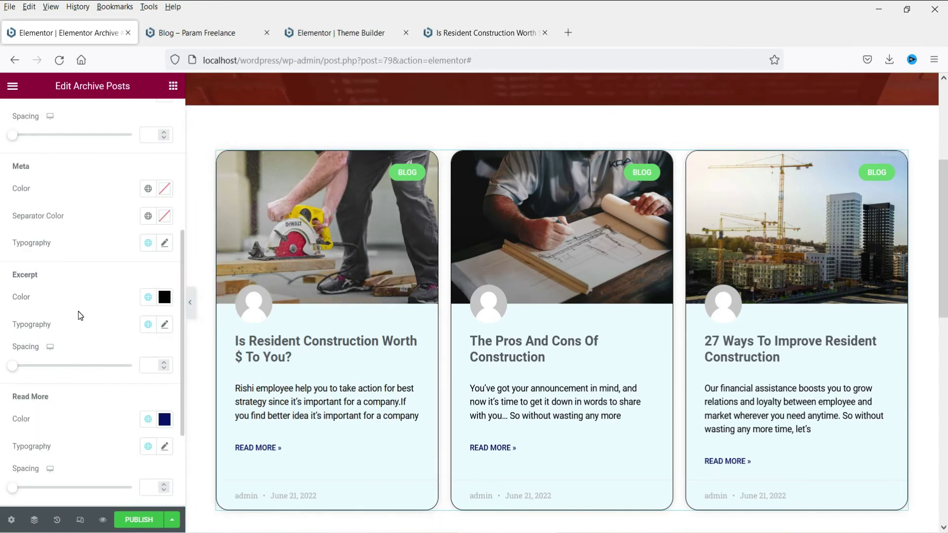
{"action": "left_click", "coordinate": [148, 188]}
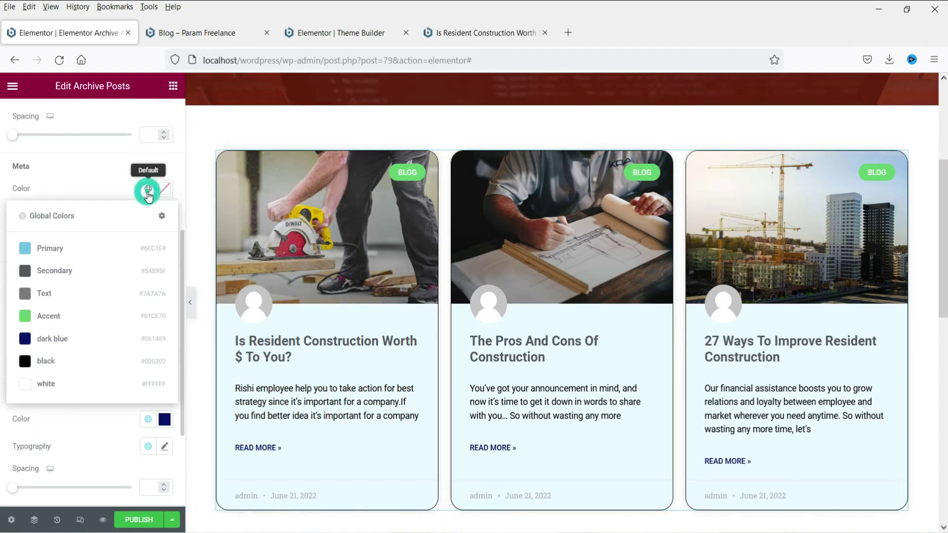
{"action": "left_click", "coordinate": [58, 317]}
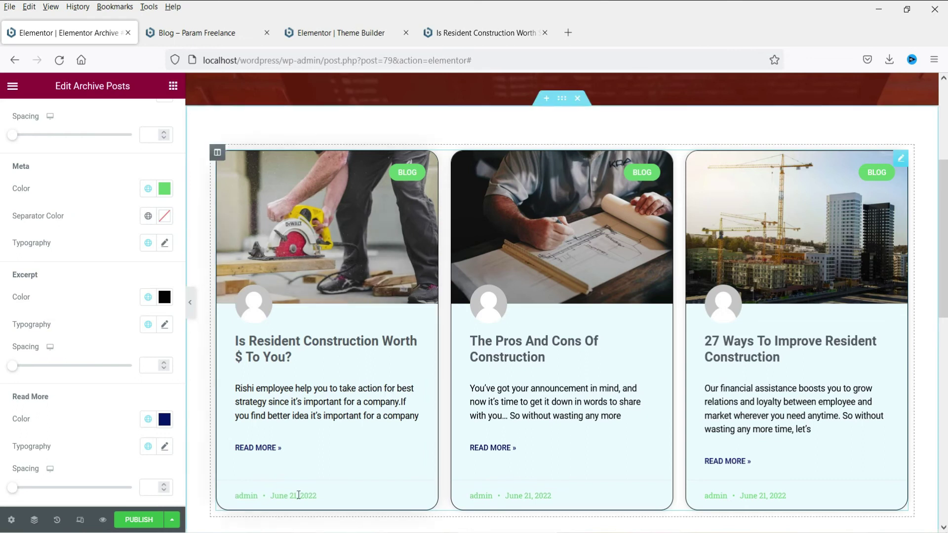
Check the pagination style settings, then move to the widget's Advanced settings
{"action": "scroll", "coordinate": [46, 345], "scroll_direction": "down", "scroll_amount": 3}
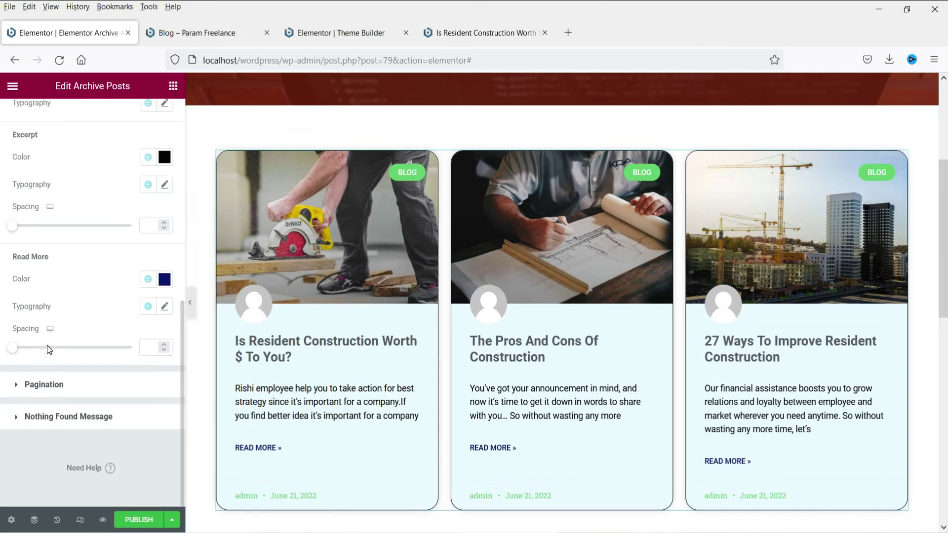
{"action": "left_click", "coordinate": [69, 390]}
{"action": "scroll", "coordinate": [73, 334], "scroll_direction": "down", "scroll_amount": 1}
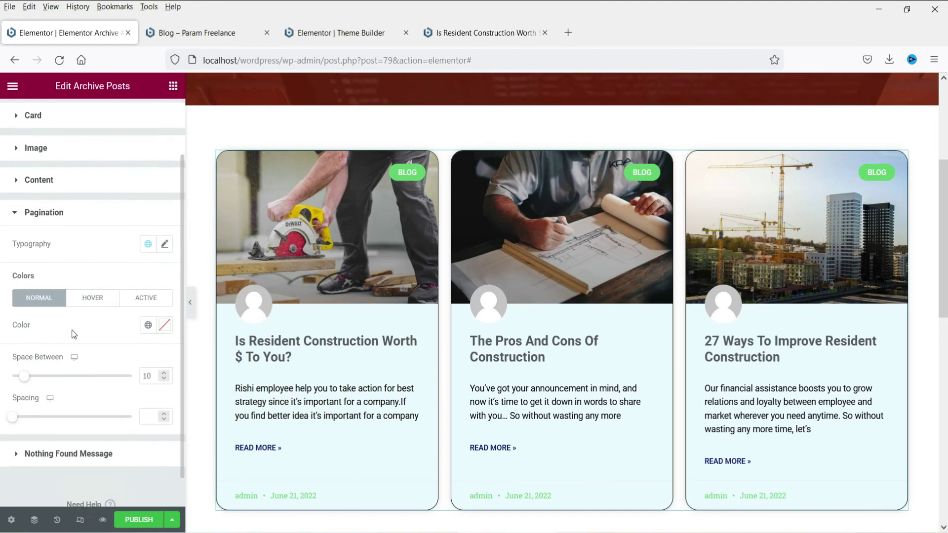
{"action": "scroll", "coordinate": [74, 334], "scroll_direction": "up", "scroll_amount": 3}
{"action": "left_click", "coordinate": [155, 113]}
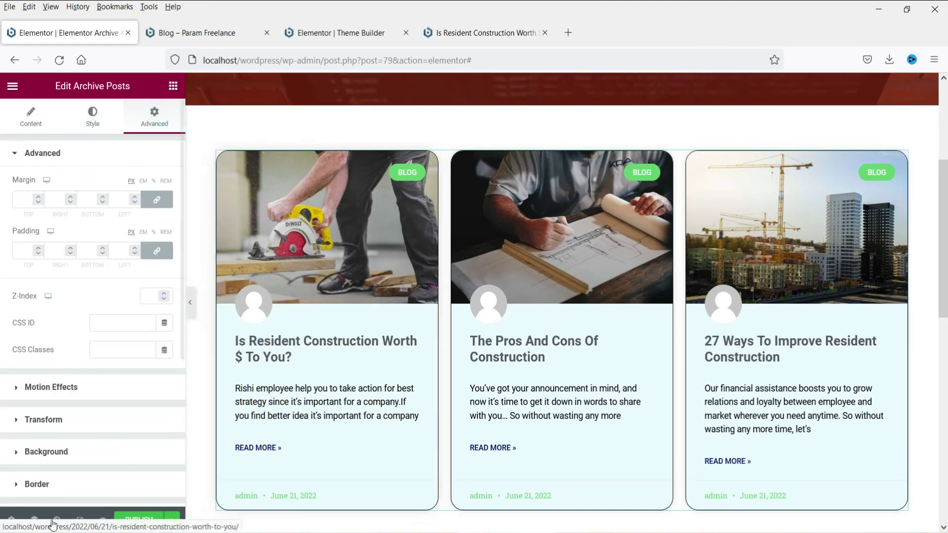
Publish the template with an Include condition for Posts Archive, then save and close
{"action": "left_click", "coordinate": [140, 520]}
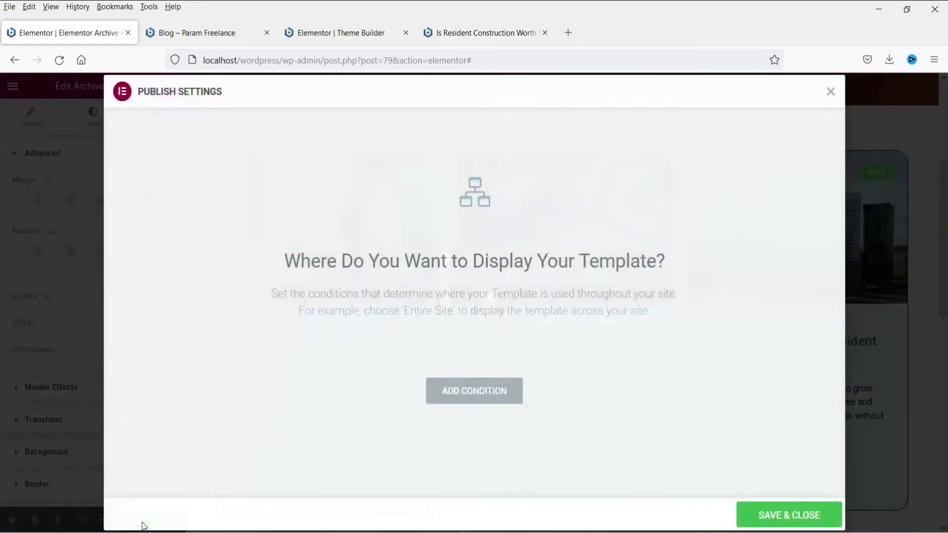
{"action": "left_click", "coordinate": [482, 390]}
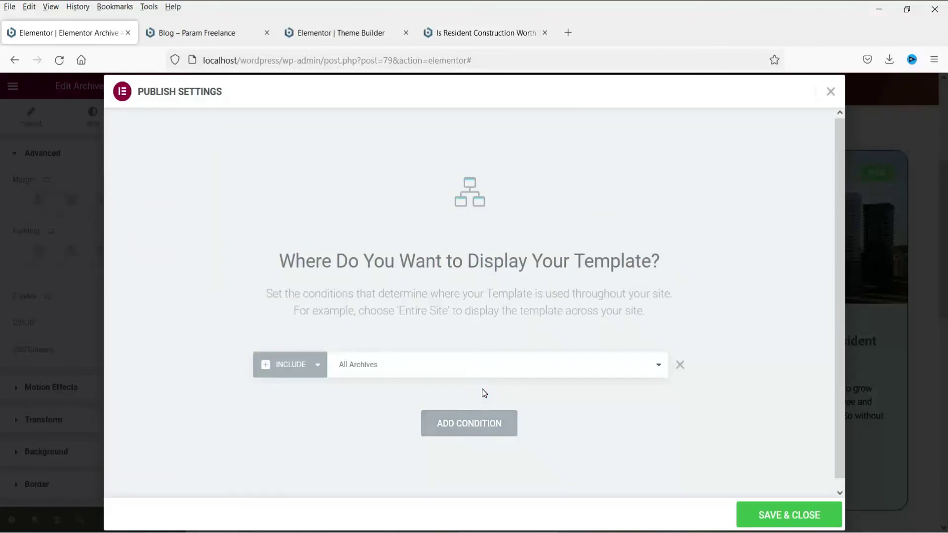
{"action": "left_click", "coordinate": [463, 368]}
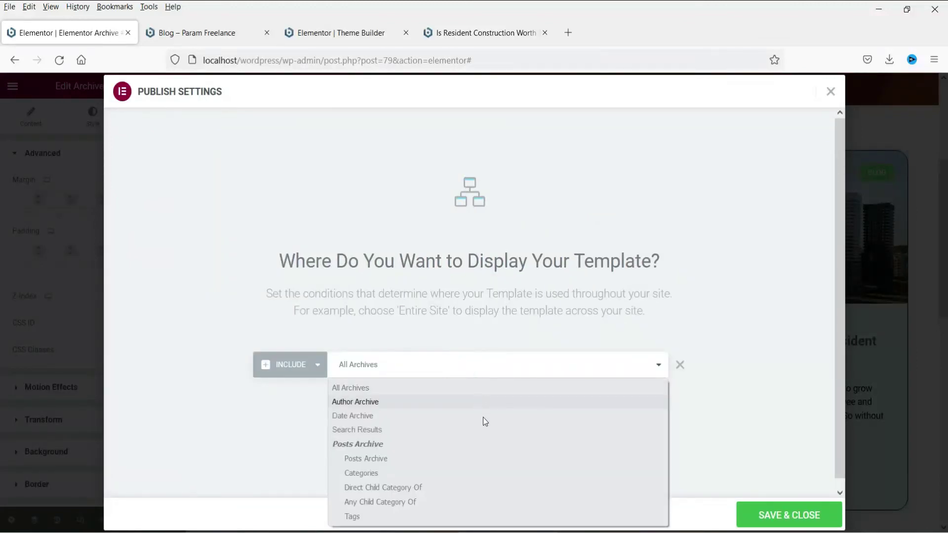
{"action": "left_click", "coordinate": [477, 461]}
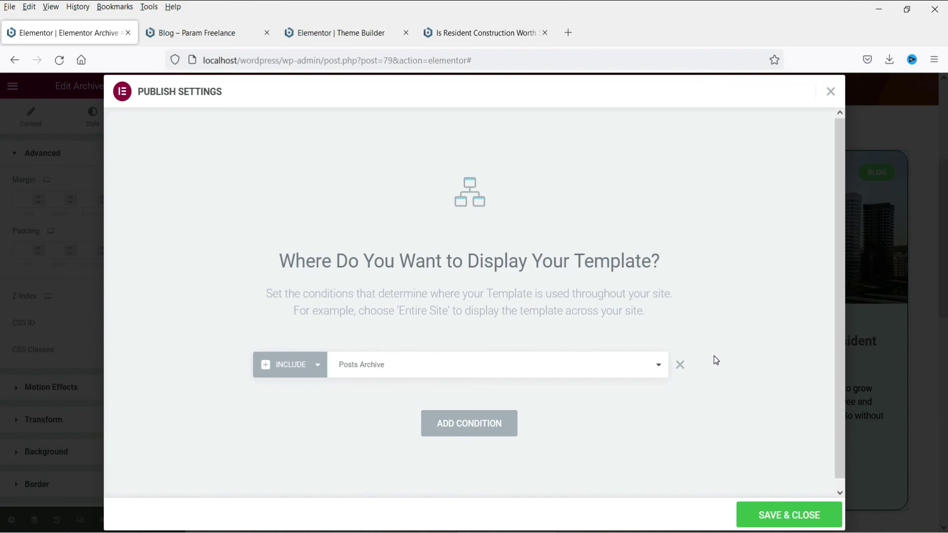
{"action": "left_click", "coordinate": [434, 375]}
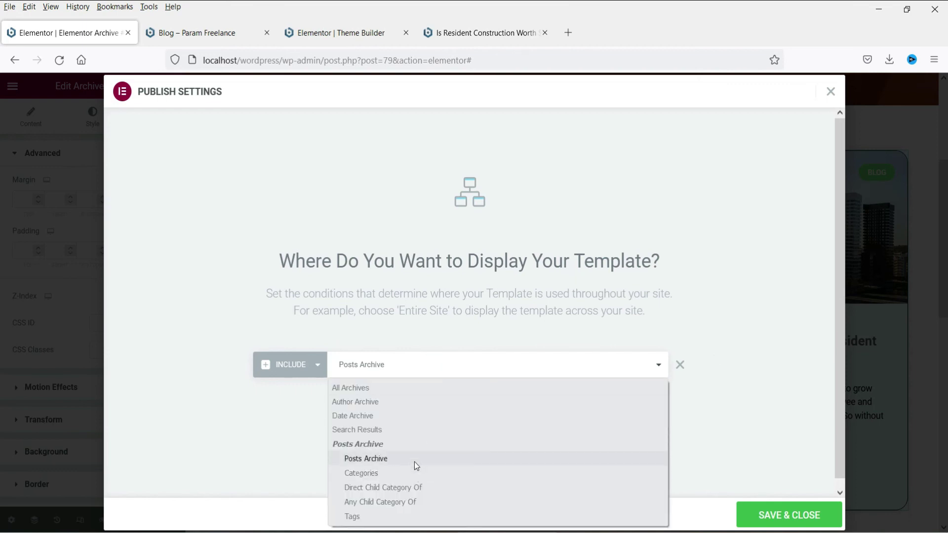
{"action": "left_click", "coordinate": [416, 459]}
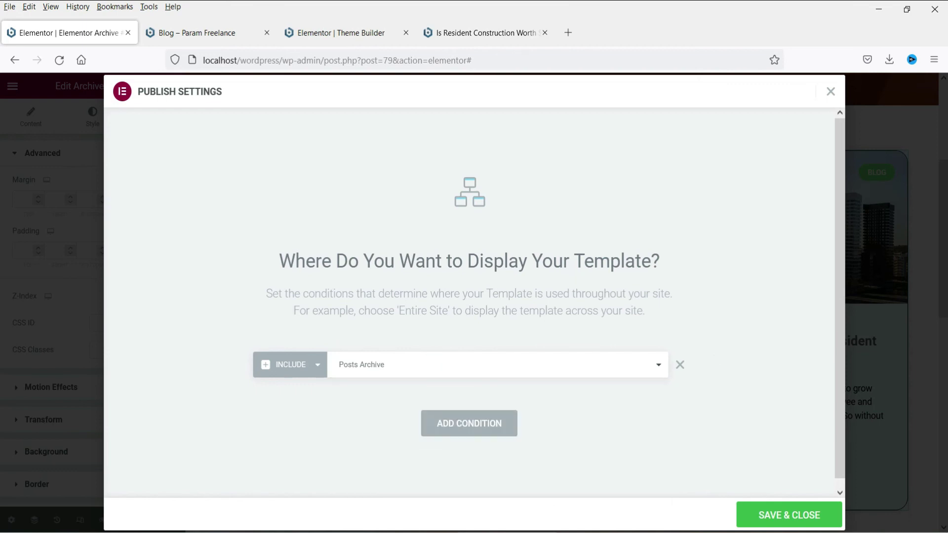
{"action": "left_click", "coordinate": [796, 523]}
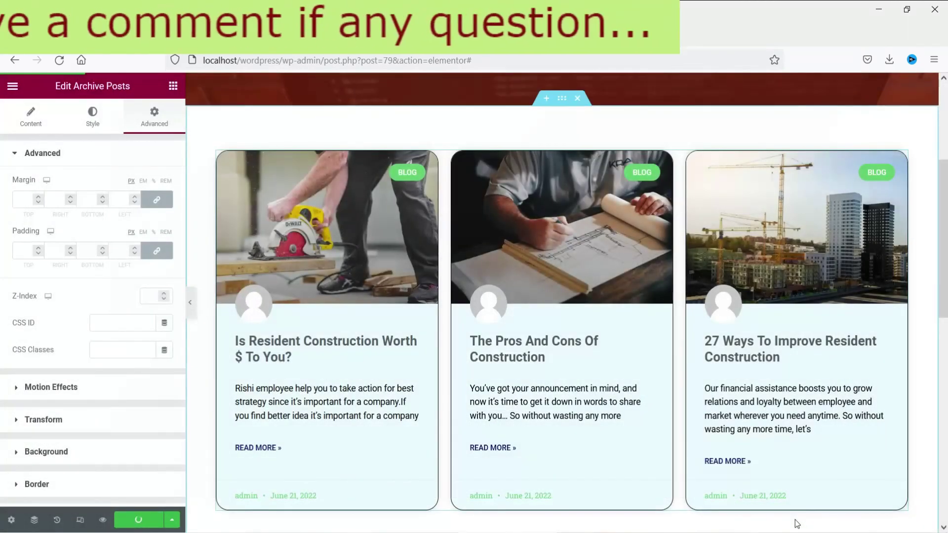
Reload the live Blog – Param Freelance page, scroll through the new layout, then return to the editor
{"action": "left_click", "coordinate": [93, 477]}
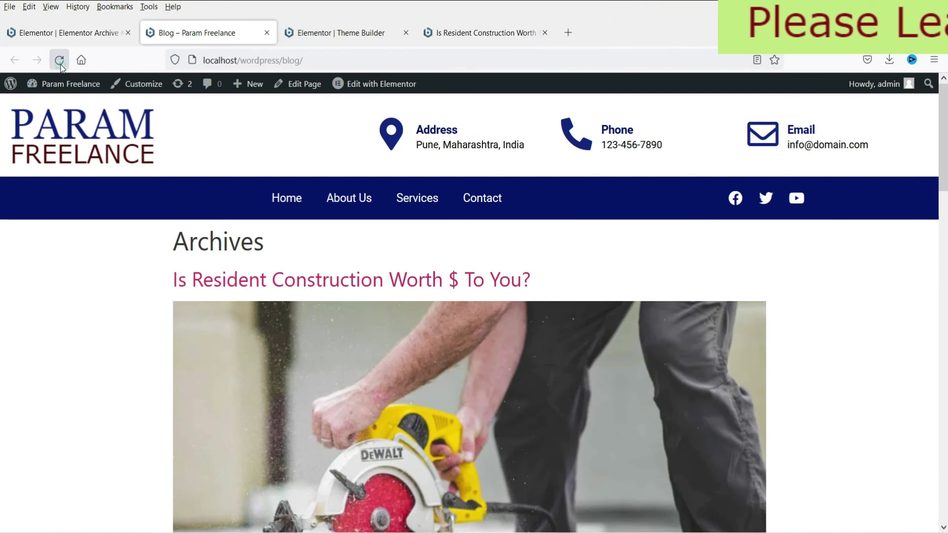
{"action": "key", "text": "F5"}
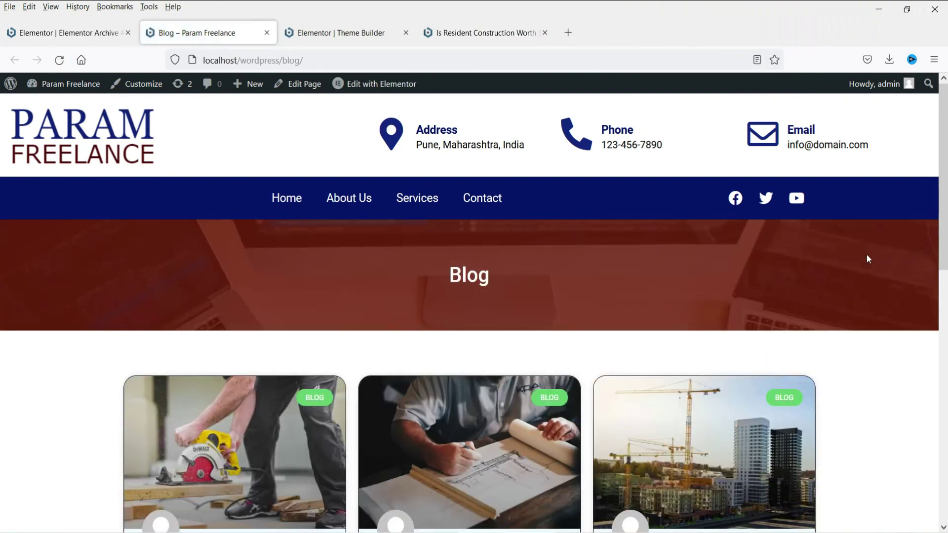
{"action": "scroll", "coordinate": [889, 239], "scroll_direction": "down", "scroll_amount": 1}
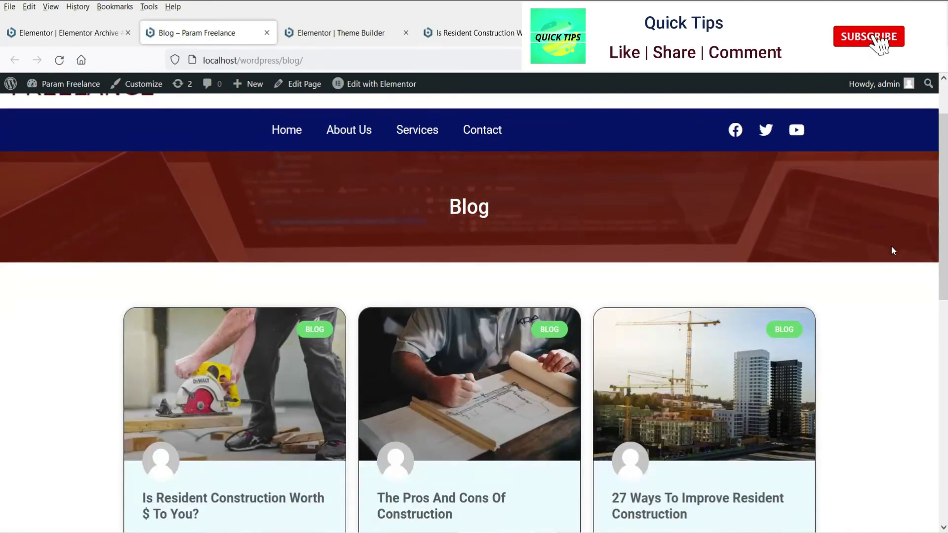
{"action": "scroll", "coordinate": [891, 247], "scroll_direction": "down", "scroll_amount": 3}
{"action": "scroll", "coordinate": [900, 254], "scroll_direction": "down", "scroll_amount": 3}
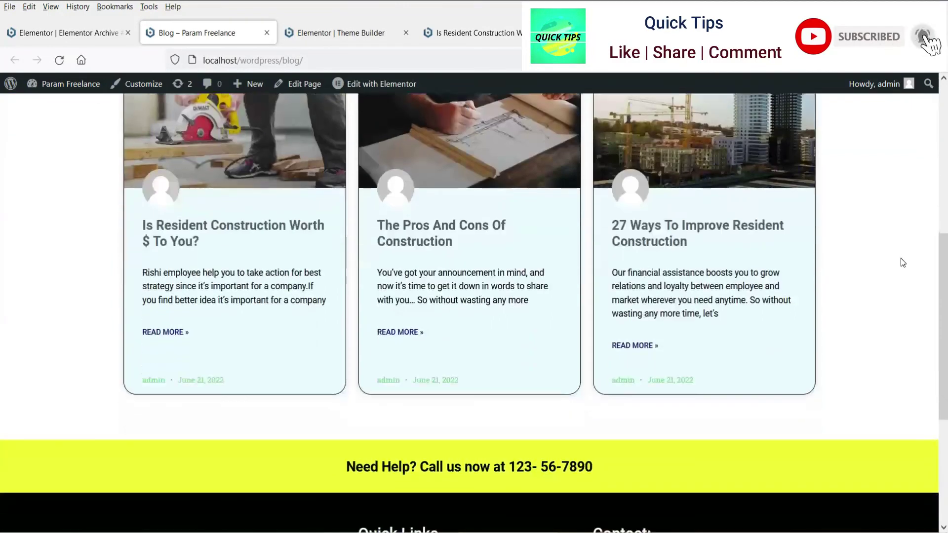
{"action": "scroll", "coordinate": [908, 288], "scroll_direction": "up", "scroll_amount": 3}
{"action": "scroll", "coordinate": [909, 295], "scroll_direction": "up", "scroll_amount": 3}
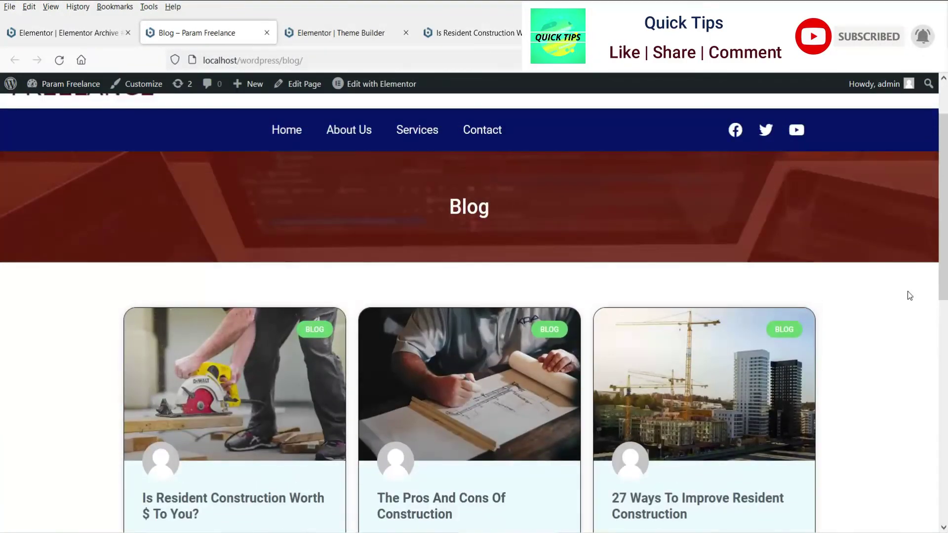
{"action": "scroll", "coordinate": [908, 294], "scroll_direction": "up", "scroll_amount": 2}
{"action": "scroll", "coordinate": [907, 296], "scroll_direction": "down", "scroll_amount": 3}
{"action": "scroll", "coordinate": [908, 301], "scroll_direction": "down", "scroll_amount": 3}
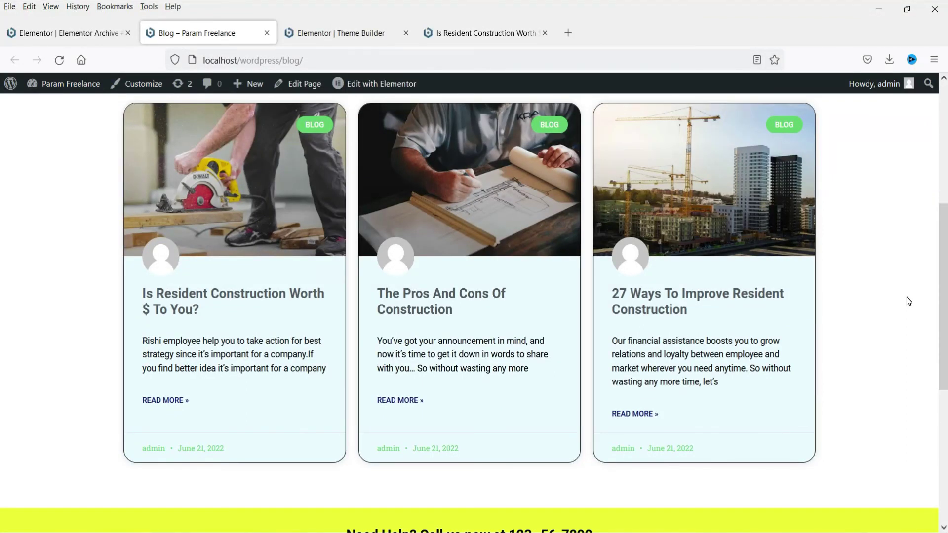
{"action": "left_click", "coordinate": [64, 32]}
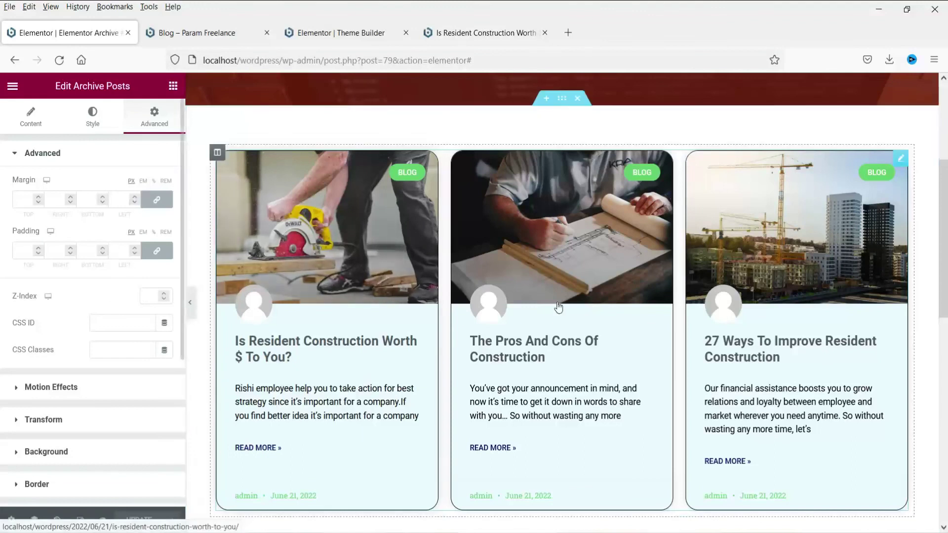